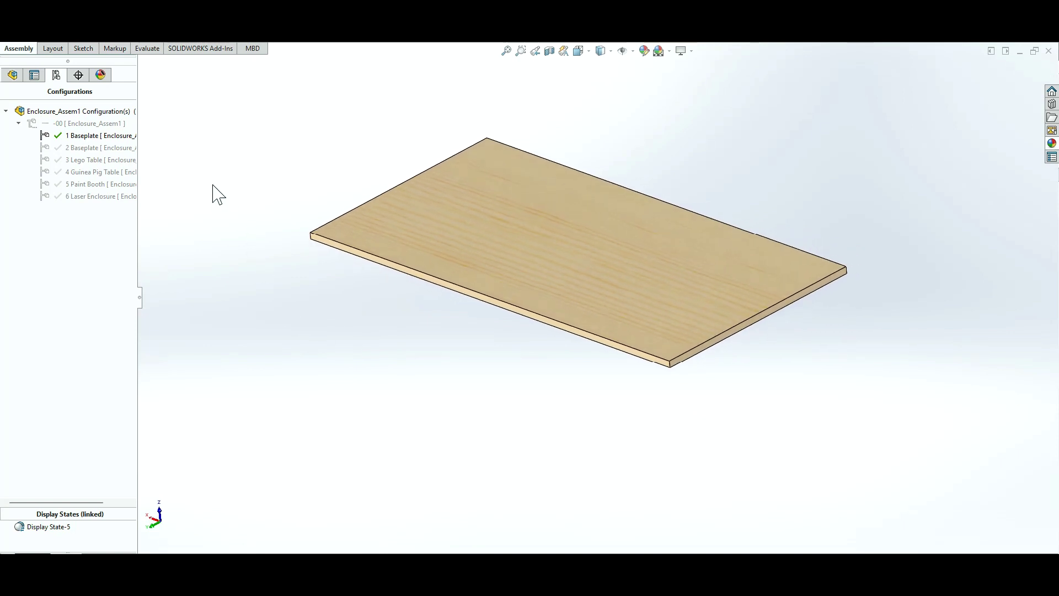
# Step: View the 2 Baseplate, 3 Lego Table and 4 Guinea Pig Table configurations of the assembly one after another
pyautogui.doubleClick(91, 148)
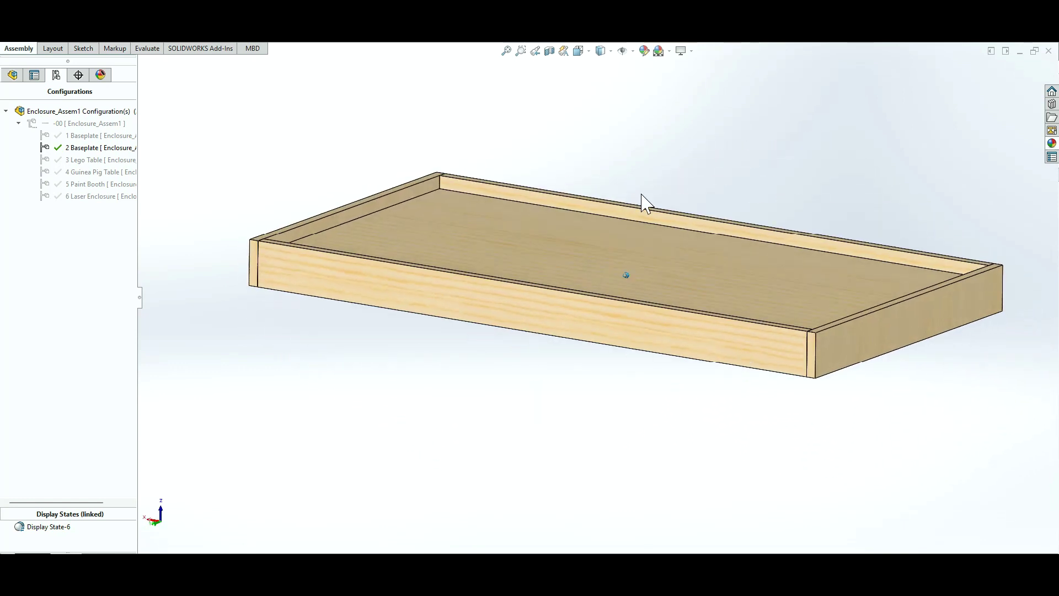
pyautogui.doubleClick(86, 159)
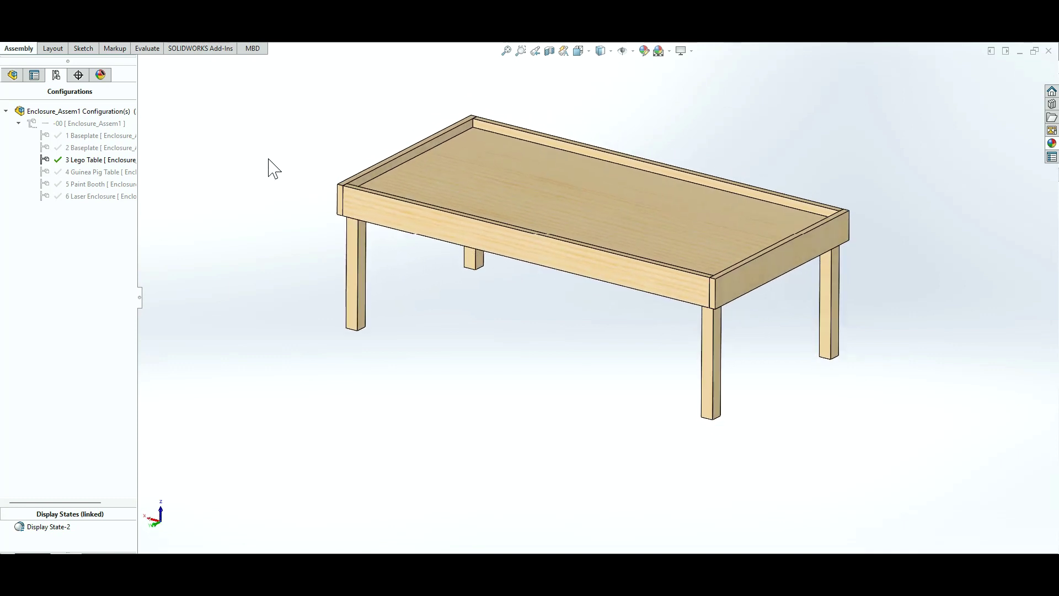
pyautogui.doubleClick(85, 172)
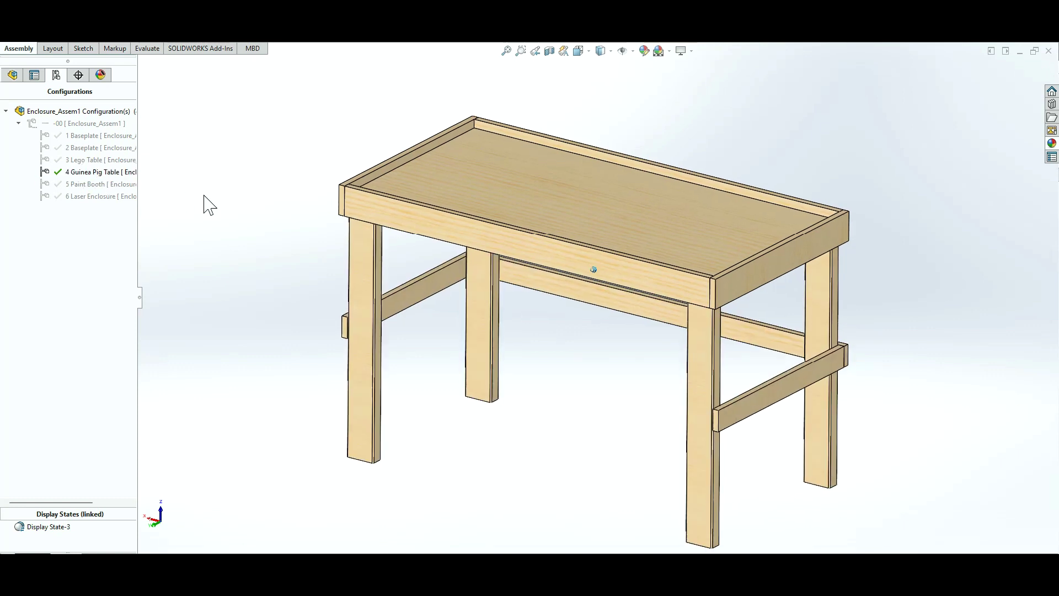
pyautogui.moveTo(429, 420)
pyautogui.mouseDown(button='middle')
pyautogui.moveTo(987, 534)
pyautogui.moveTo(697, 338)
pyautogui.moveTo(820, 382)
pyautogui.moveTo(1013, 333)
pyautogui.moveTo(645, 199)
pyautogui.moveTo(371, 137)
pyautogui.moveTo(768, 194)
pyautogui.moveTo(620, 137)
pyautogui.moveTo(898, 199)
pyautogui.moveTo(859, 220)
pyautogui.mouseUp(button='middle')
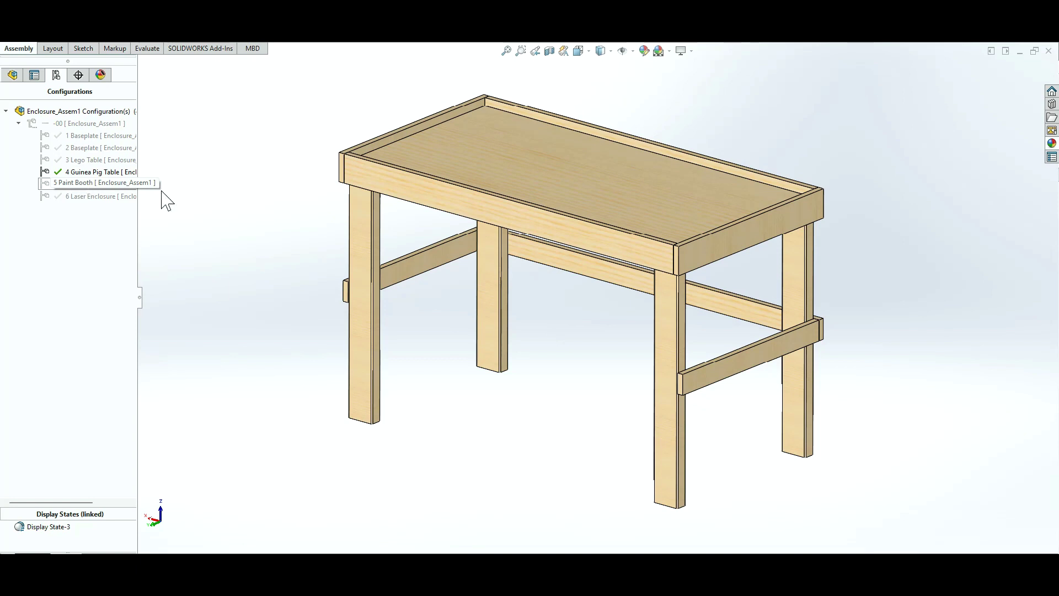
pyautogui.moveTo(161, 191); pyautogui.dragTo(264, 196, button='middle')
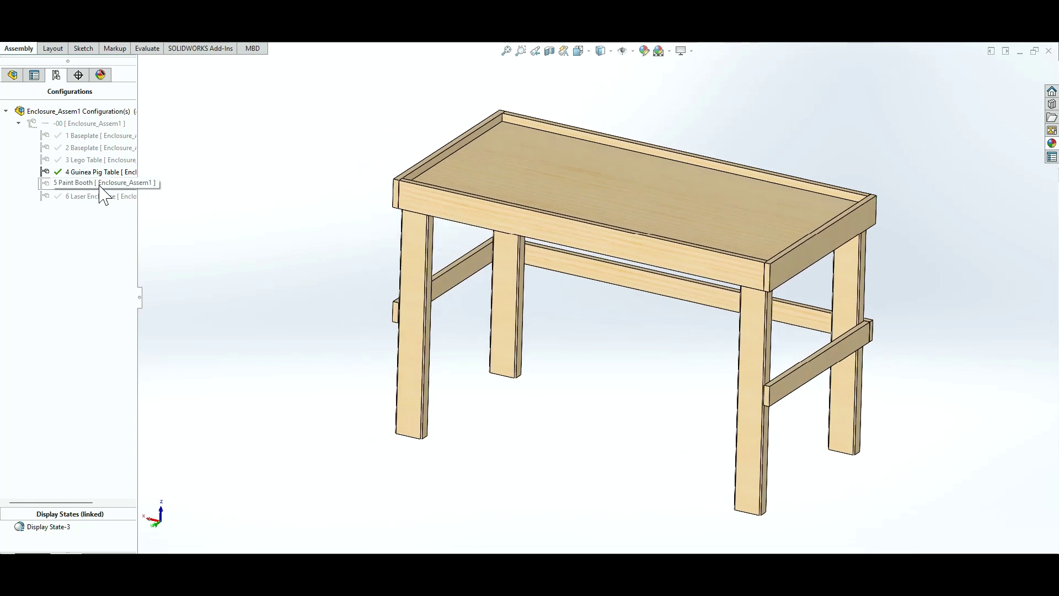
# Step: Activate the 5 Paint Booth configuration, leaving its name as it is, and fit the model in view
pyautogui.click(77, 184)
pyautogui.click(78, 185)
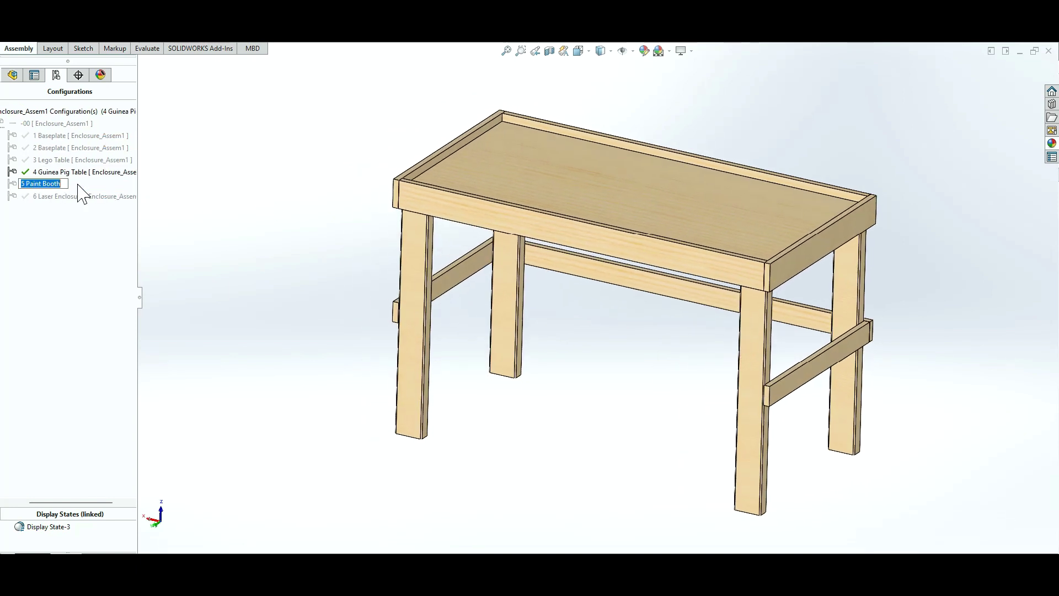
pyautogui.click(41, 214)
pyautogui.doubleClick(48, 184)
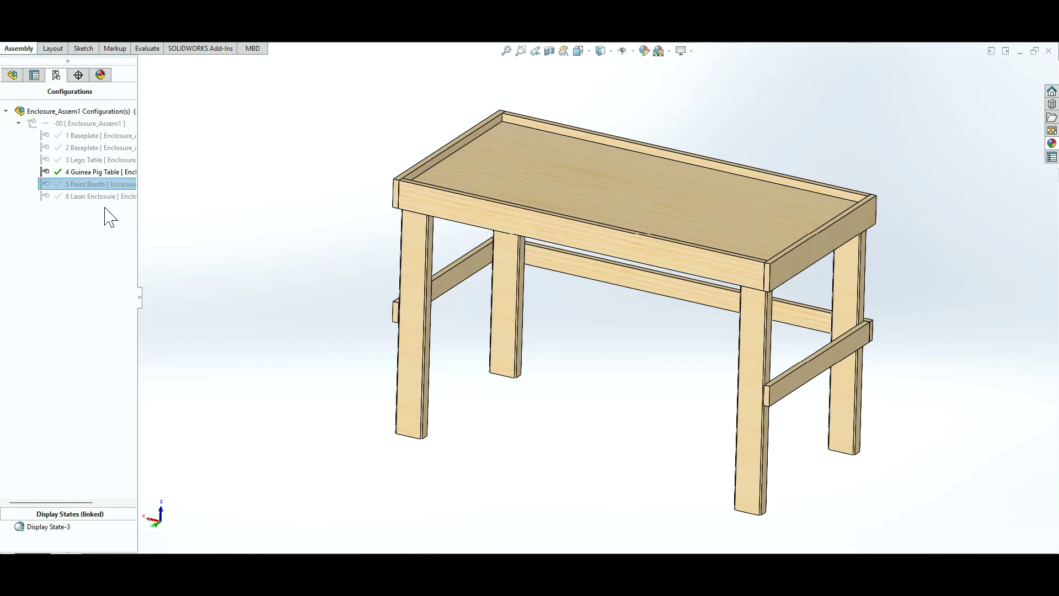
pyautogui.press('f')
# Step: Examine the paint booth's roof, angled side panels, back panel and open front from all around
pyautogui.moveTo(469, 248)
pyautogui.mouseDown(button='middle')
pyautogui.moveTo(690, 267)
pyautogui.moveTo(745, 237)
pyautogui.moveTo(666, 156)
pyautogui.moveTo(461, 107)
pyautogui.moveTo(669, 107)
pyautogui.moveTo(541, 130)
pyautogui.moveTo(492, 125)
pyautogui.mouseUp(button='middle')
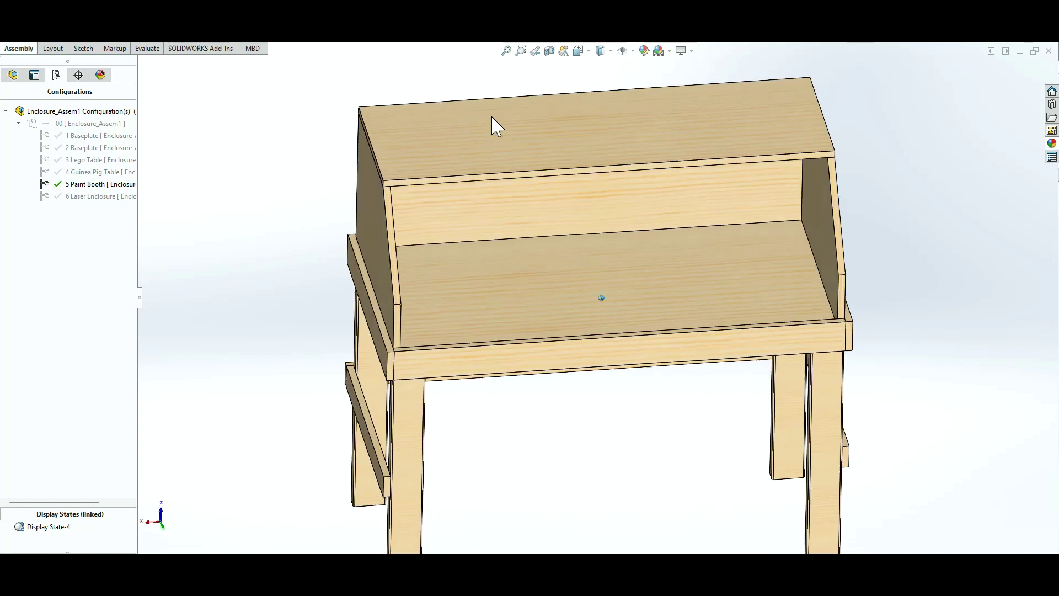
pyautogui.moveTo(758, 131)
pyautogui.mouseDown(button='middle')
pyautogui.moveTo(541, 165)
pyautogui.moveTo(378, 292)
pyautogui.moveTo(400, 267)
pyautogui.moveTo(414, 339)
pyautogui.moveTo(446, 374)
pyautogui.moveTo(893, 217)
pyautogui.moveTo(825, 159)
pyautogui.moveTo(625, 364)
pyautogui.mouseUp(button='middle')
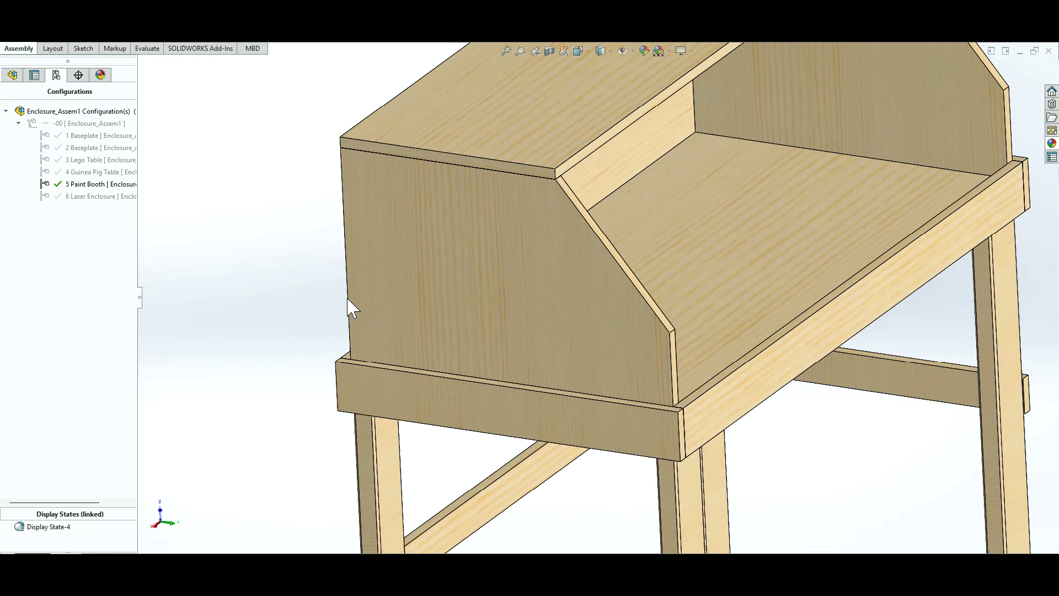
pyautogui.moveTo(352, 308)
pyautogui.mouseDown(button='middle')
pyautogui.moveTo(463, 224)
pyautogui.moveTo(905, 160)
pyautogui.moveTo(800, 143)
pyautogui.moveTo(818, 156)
pyautogui.moveTo(812, 175)
pyautogui.moveTo(764, 204)
pyautogui.moveTo(703, 362)
pyautogui.mouseUp(button='middle')
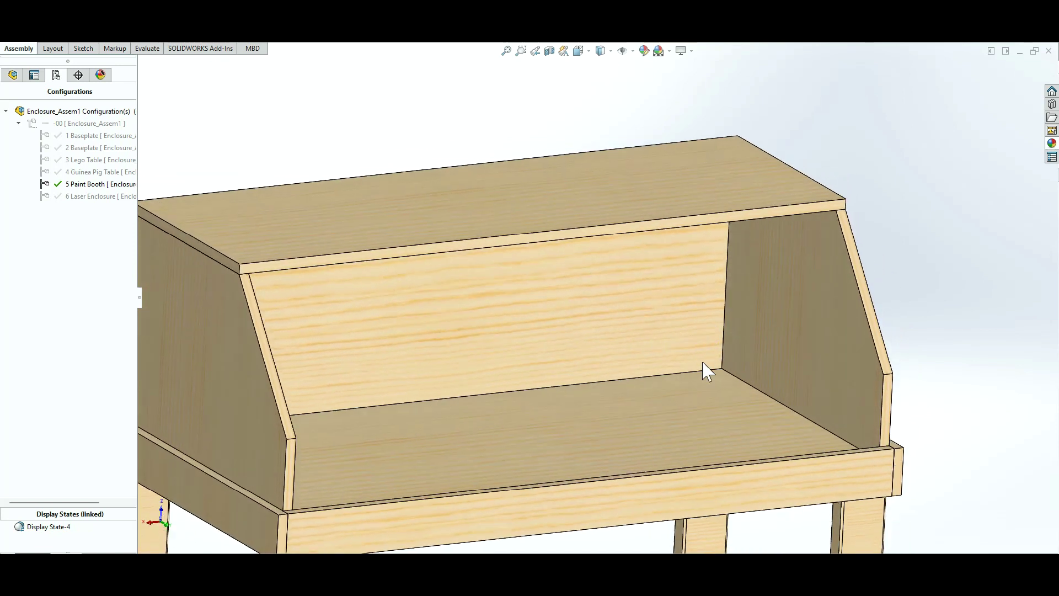
pyautogui.moveTo(700, 399); pyautogui.dragTo(421, 267, button='middle')
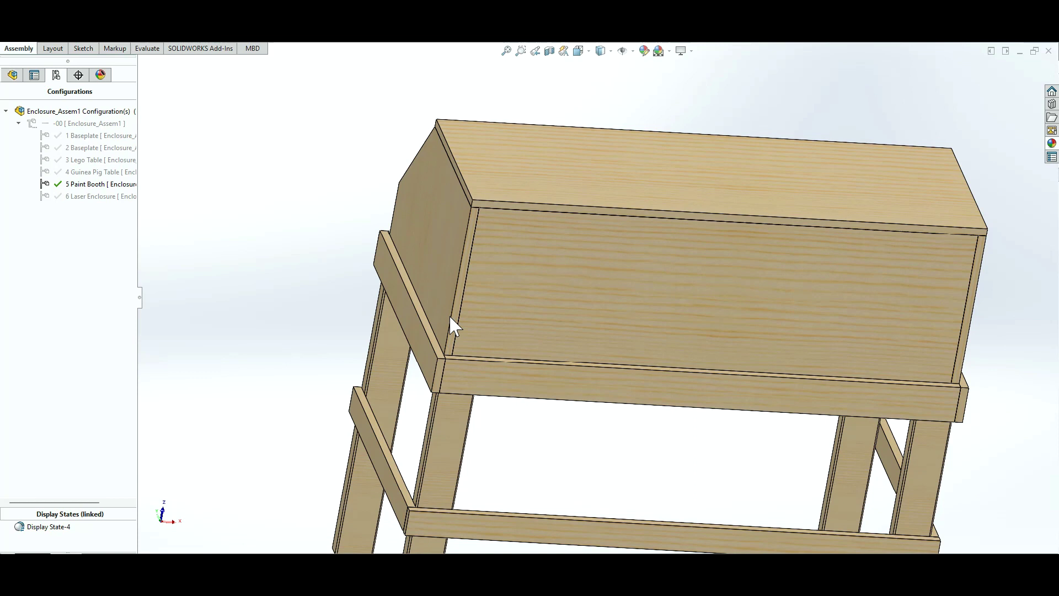
pyautogui.moveTo(908, 333); pyautogui.dragTo(357, 172, button='middle')
pyautogui.moveTo(448, 205); pyautogui.dragTo(431, 242, button='middle')
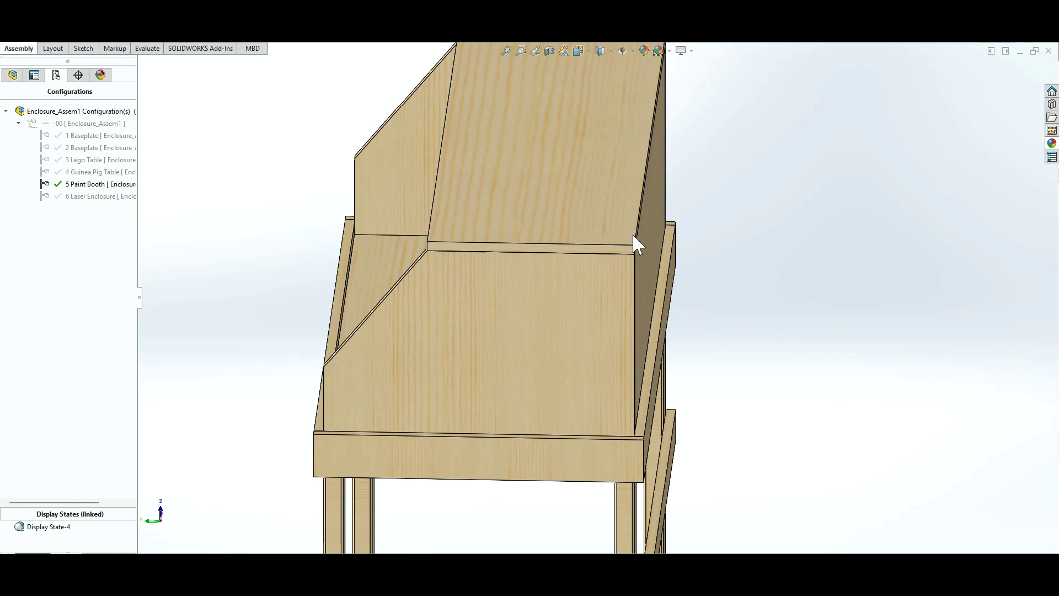
pyautogui.moveTo(633, 236); pyautogui.dragTo(556, 273, button='middle')
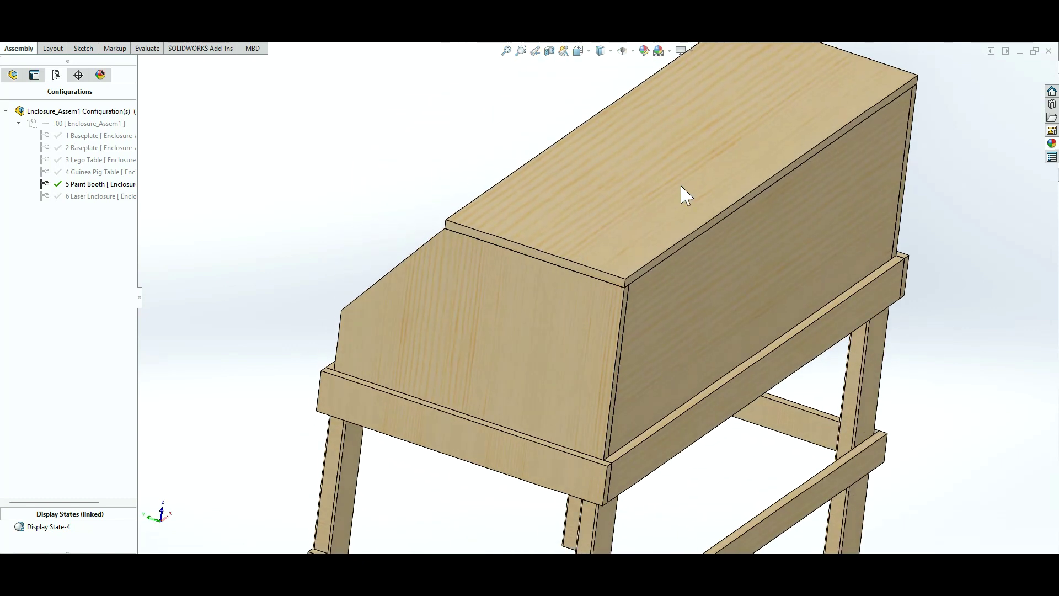
pyautogui.moveTo(885, 77); pyautogui.dragTo(525, 208, button='middle')
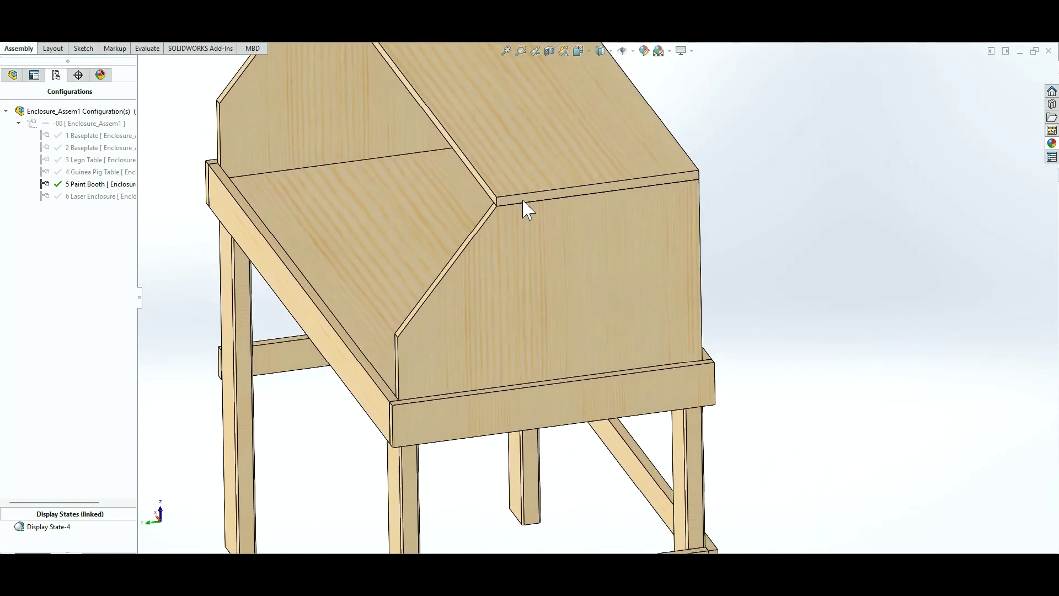
pyautogui.moveTo(399, 342); pyautogui.dragTo(404, 342, button='middle')
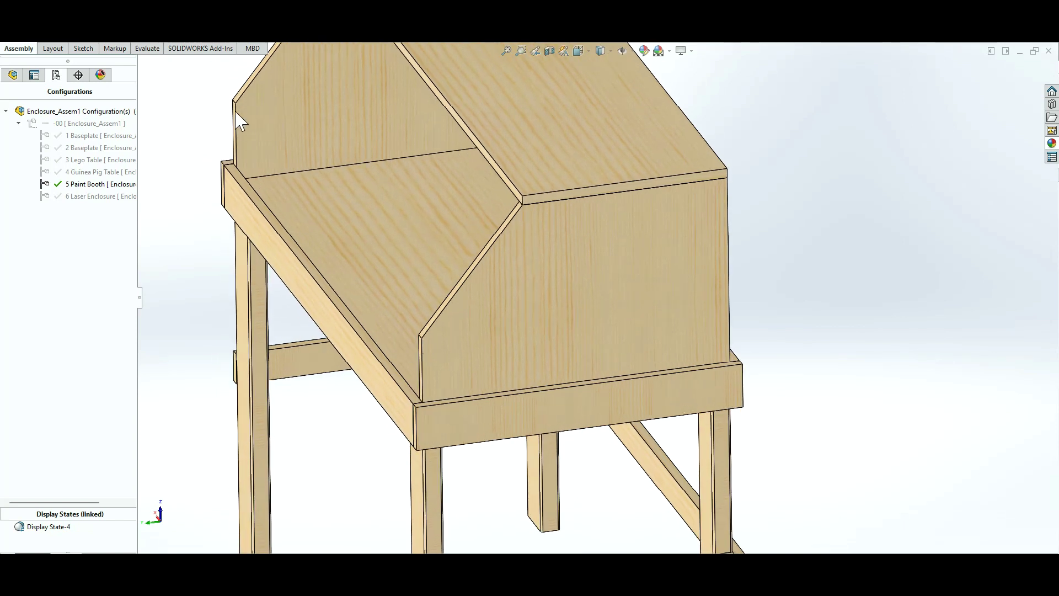
pyautogui.moveTo(778, 185); pyautogui.dragTo(973, 293, button='middle')
pyautogui.scroll(2, 660, 310)
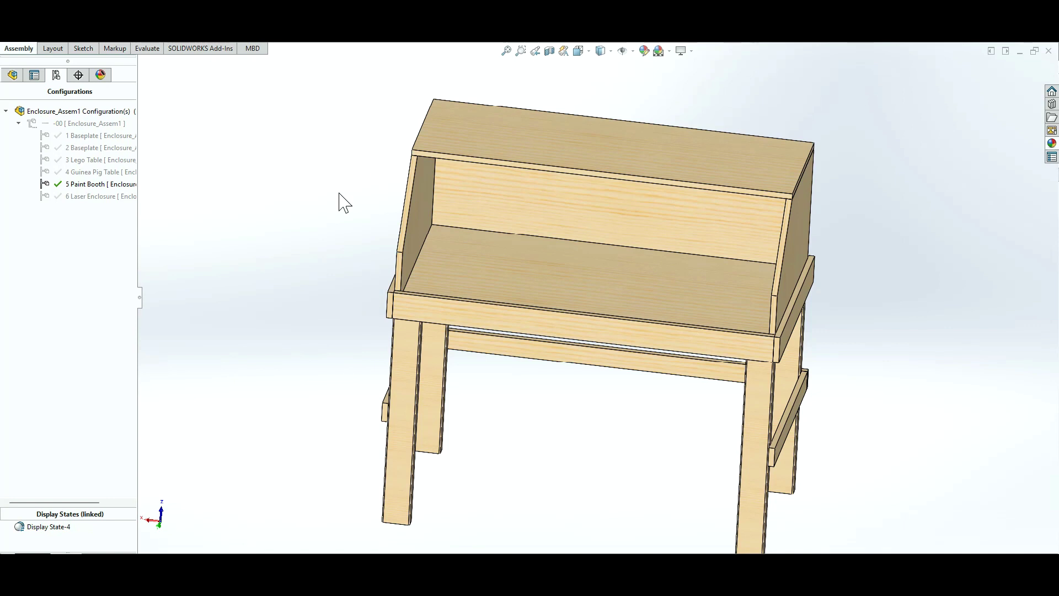
pyautogui.moveTo(339, 193); pyautogui.dragTo(234, 194, button='middle')
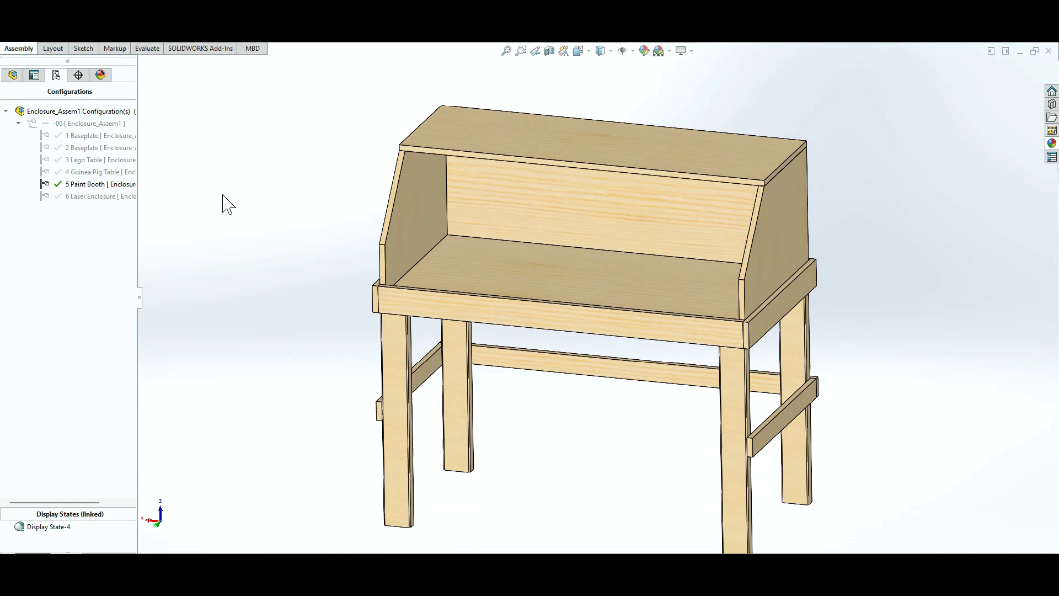
# Step: Activate the 6 Laser Enclosure configuration and bring its side into view
pyautogui.doubleClick(93, 197)
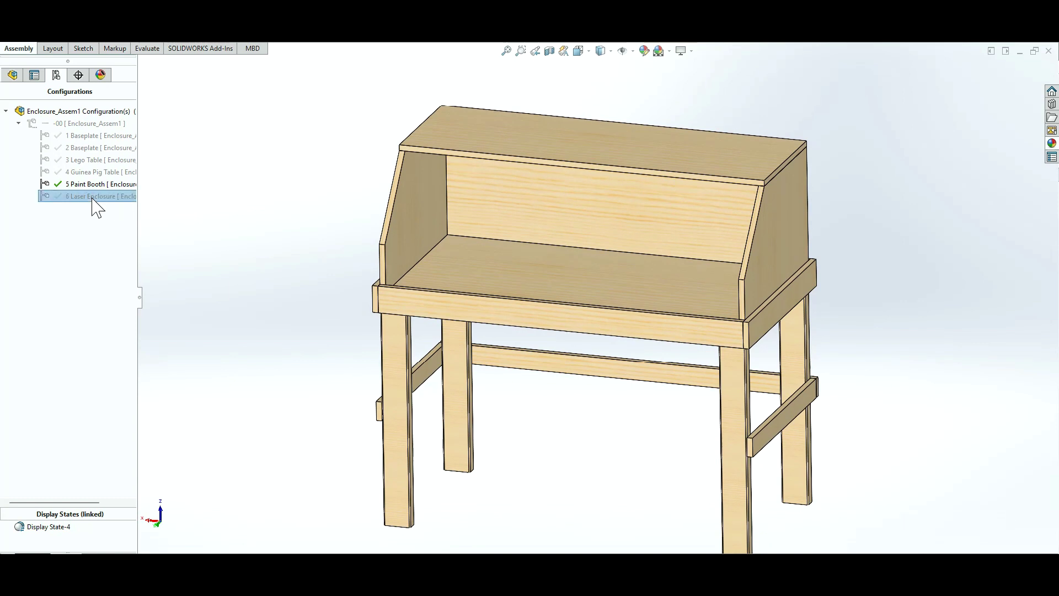
pyautogui.scroll(-6, 557, 224)
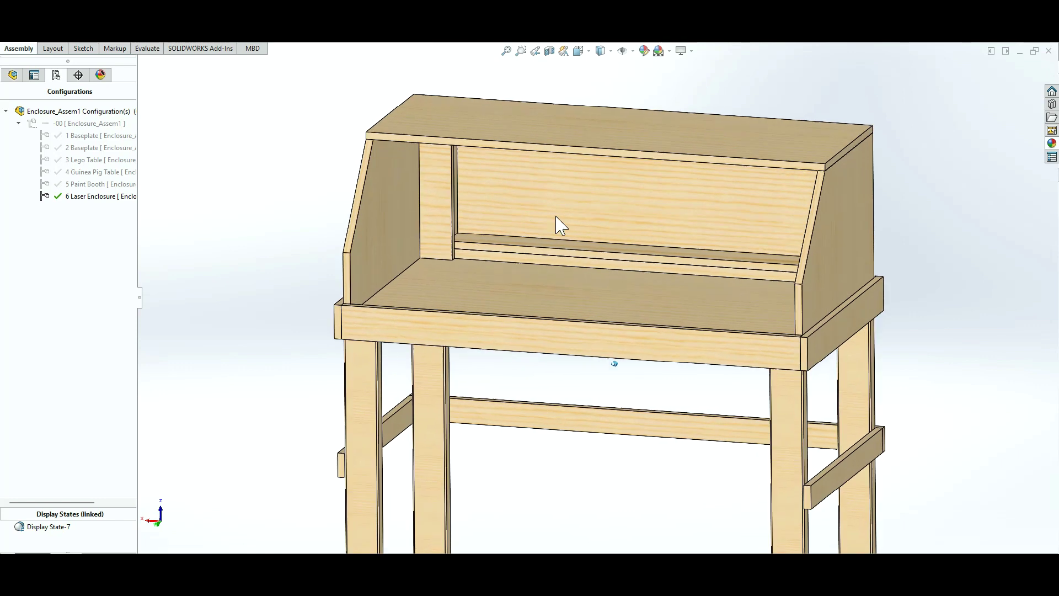
pyautogui.moveTo(830, 245); pyautogui.dragTo(551, 57, button='middle')
# Step: Cut the laser enclosure with a planar section view on the YZ Plane
pyautogui.click(550, 51)
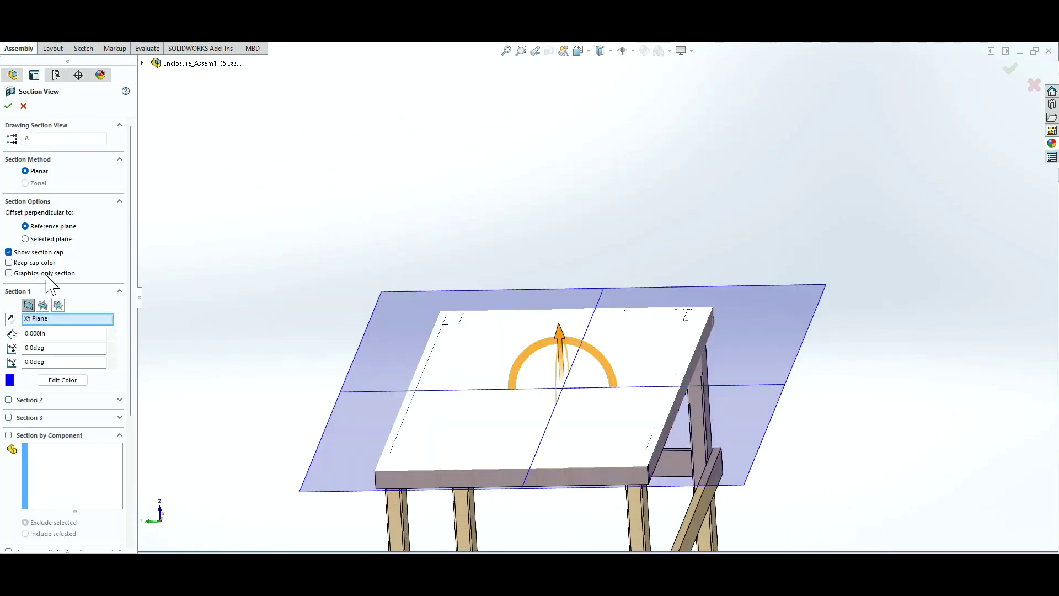
pyautogui.click(58, 305)
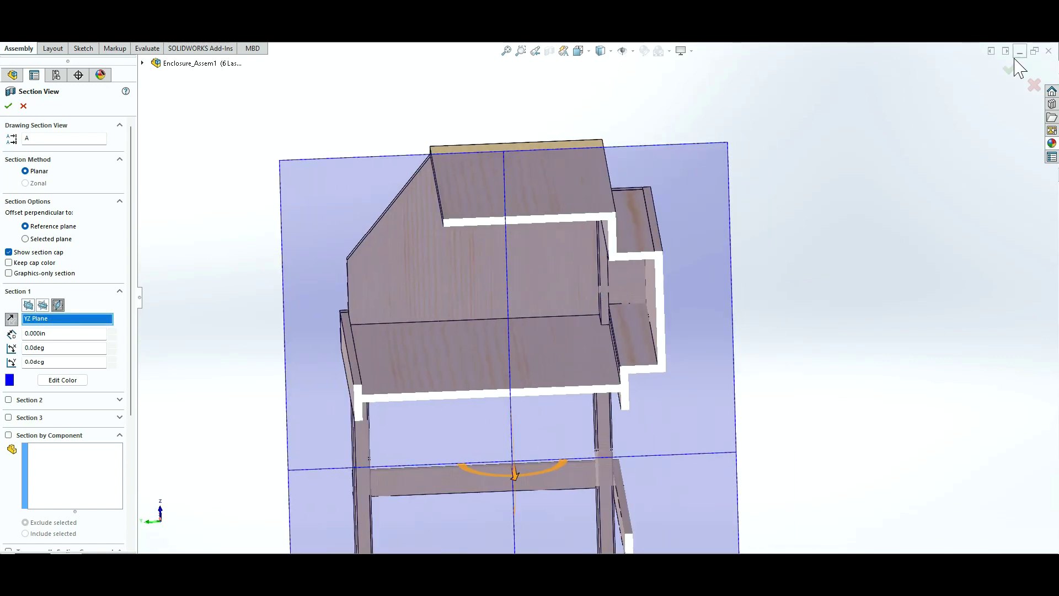
pyautogui.click(1010, 68)
# Step: Examine the sectioned laser enclosure's interior, especially the recessed box built onto the back panel
pyautogui.press('Left')
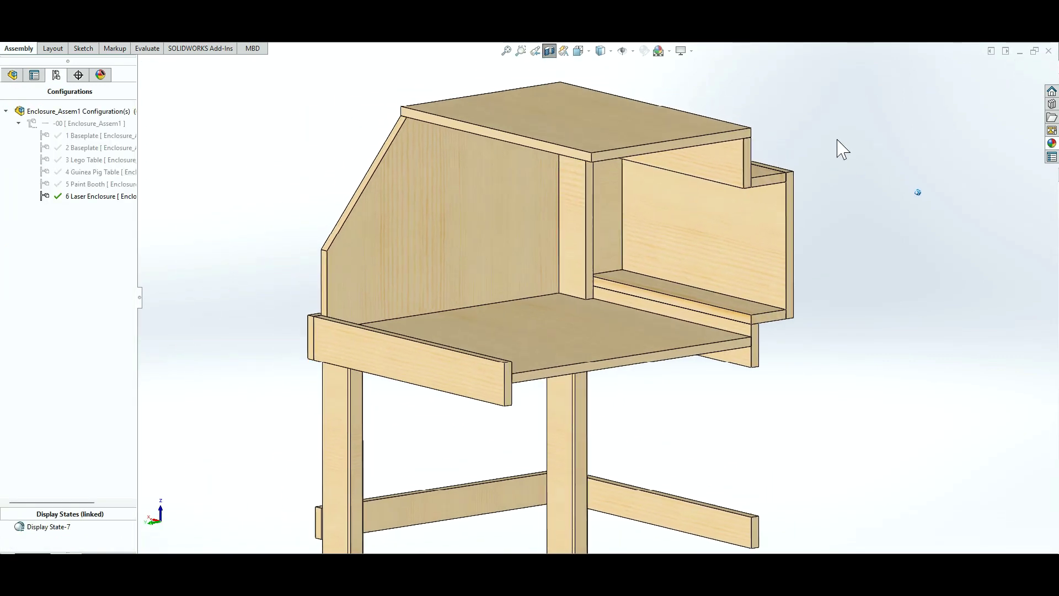
pyautogui.press('Left')
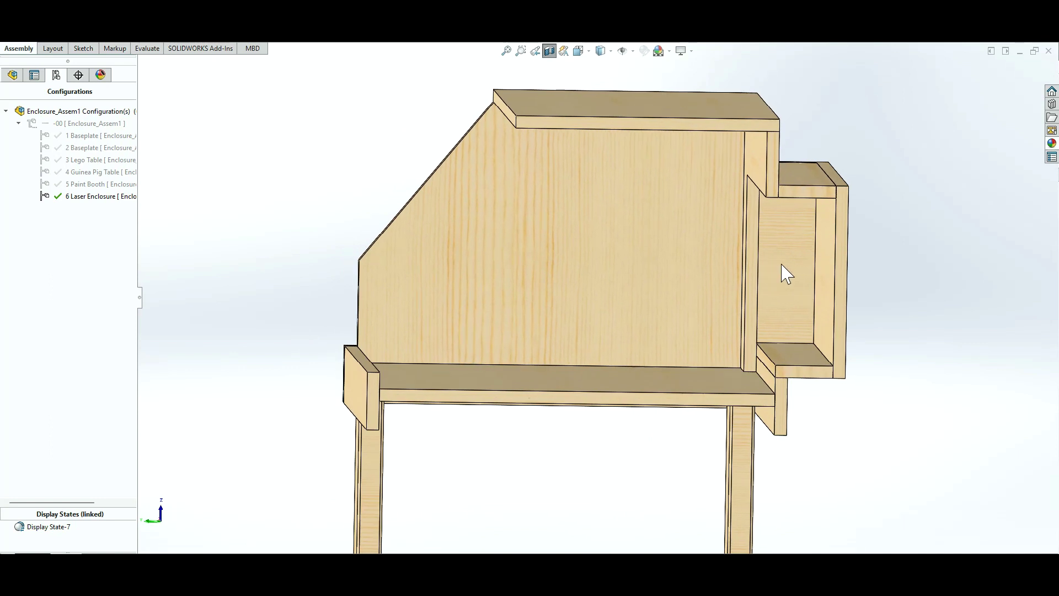
pyautogui.press('Right')
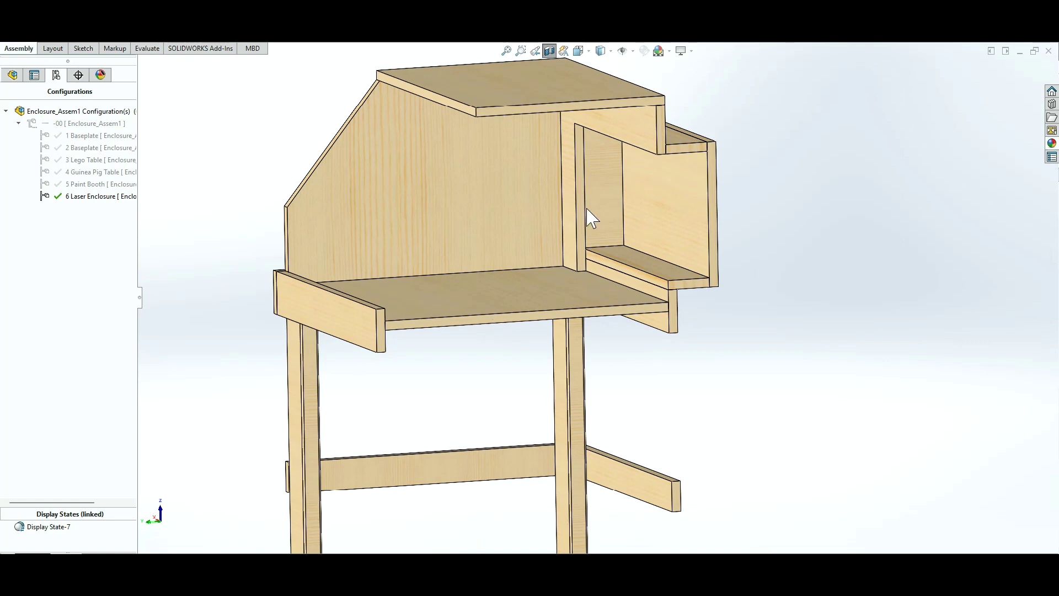
pyautogui.press('Right')
pyautogui.press('Right')
pyautogui.press('Right')
pyautogui.press('Right')
pyautogui.press('Right')
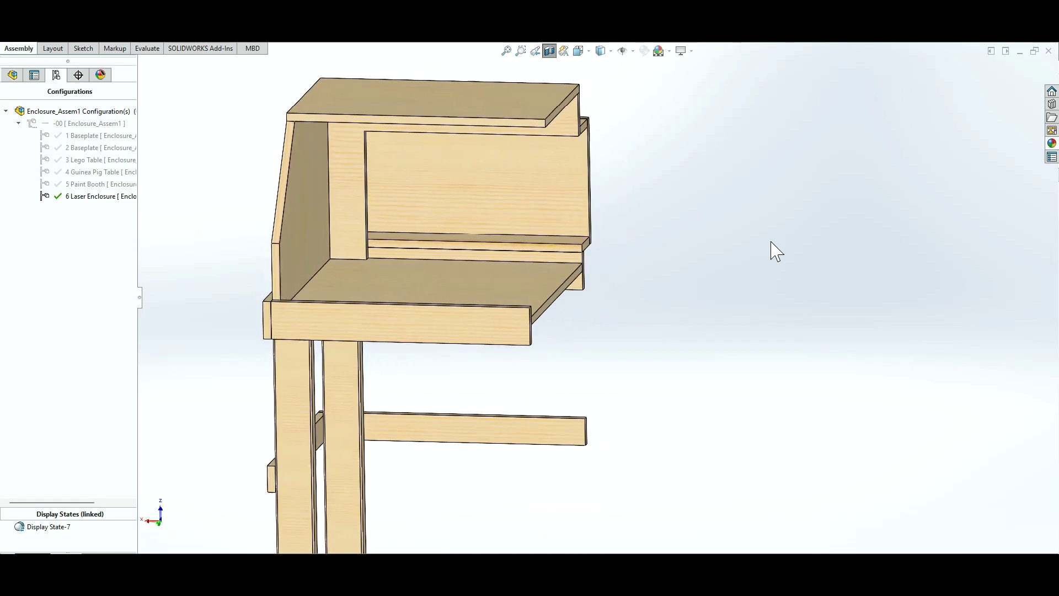
pyautogui.press('Left')
pyautogui.press('Left')
pyautogui.press('Left')
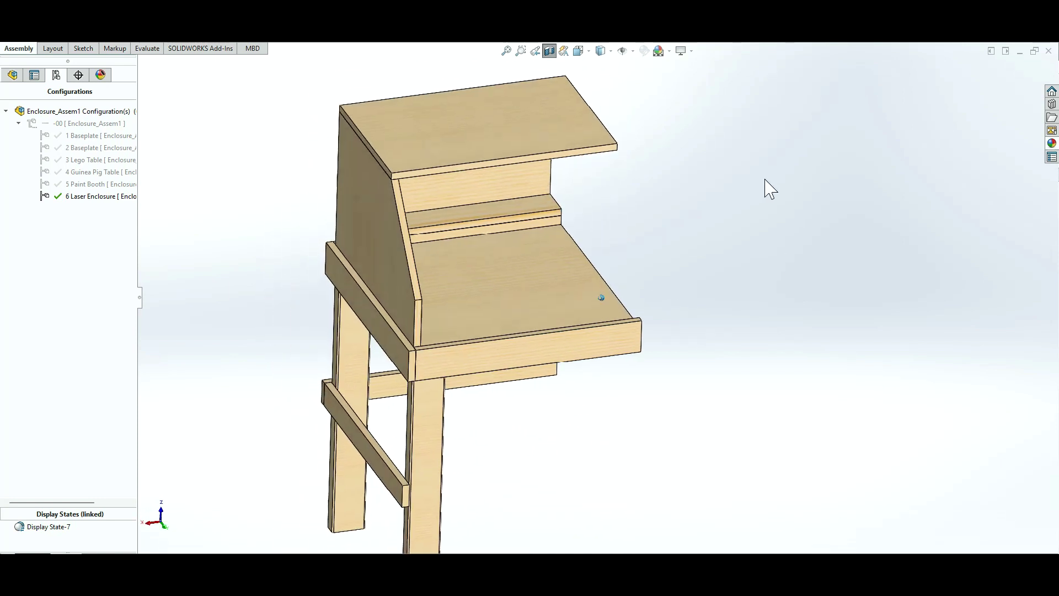
pyautogui.press('Left')
pyautogui.press('Left')
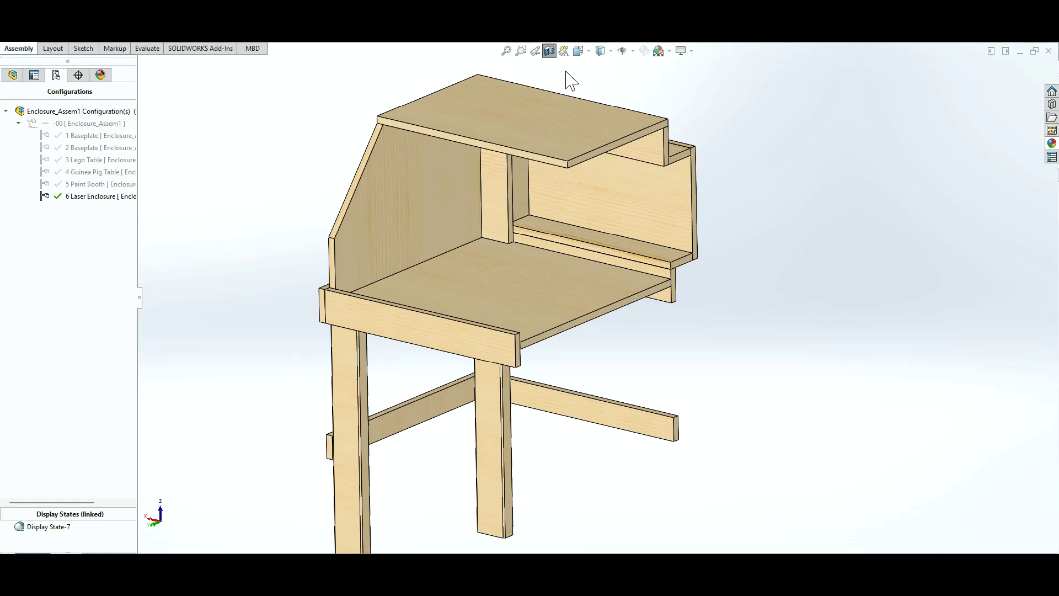
# Step: Turn off the section view and examine the whole laser enclosure, including the rear opening, from several angles
pyautogui.click(550, 51)
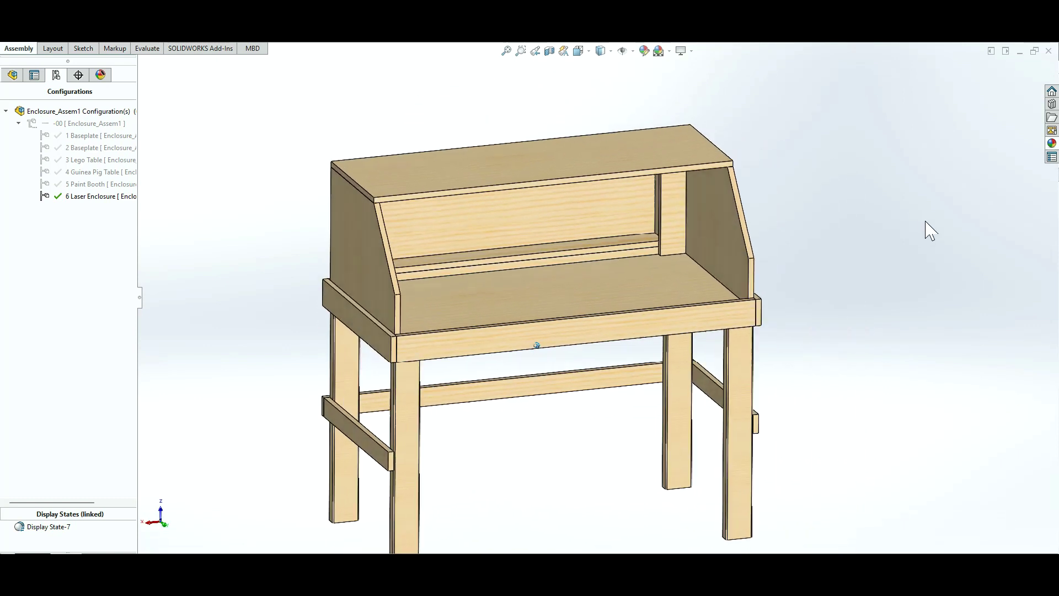
pyautogui.press('Left')
pyautogui.press('Left')
pyautogui.press('Left')
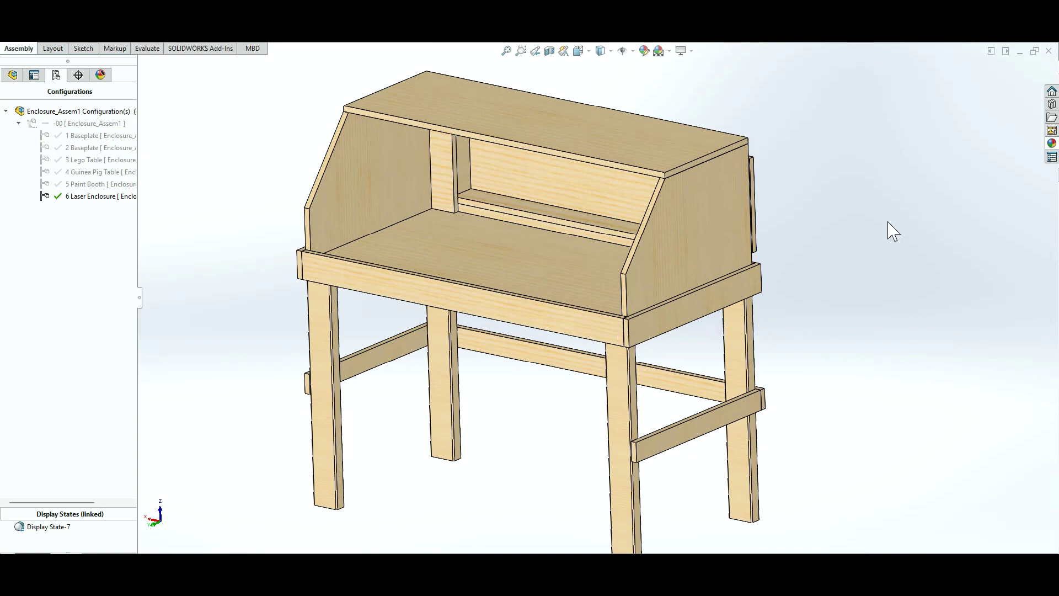
pyautogui.press('Left')
pyautogui.press('Left')
pyautogui.scroll(2, 633, 228)
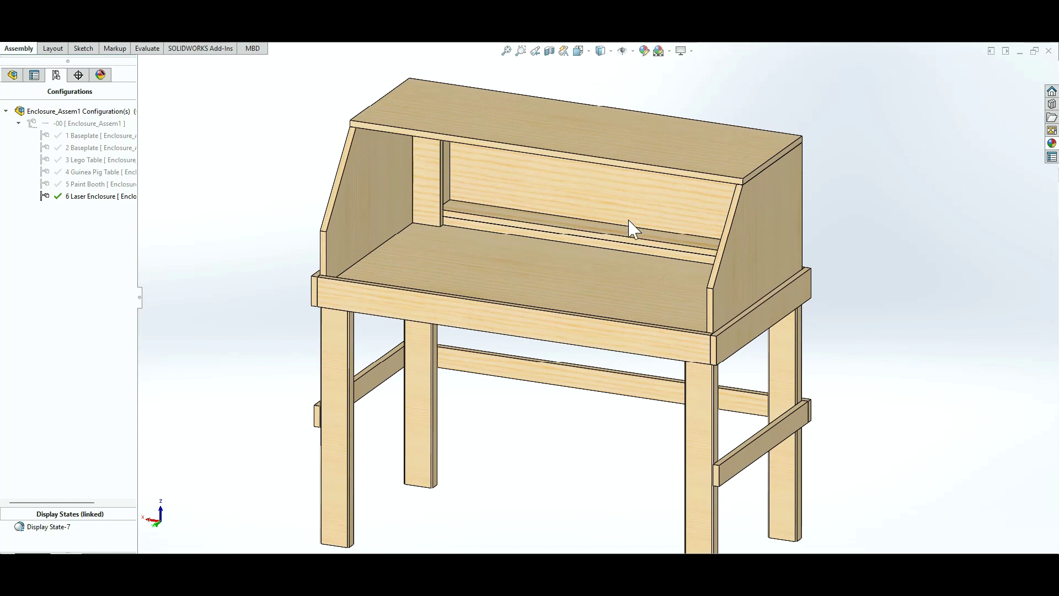
pyautogui.press('Up')
pyautogui.press('Up')
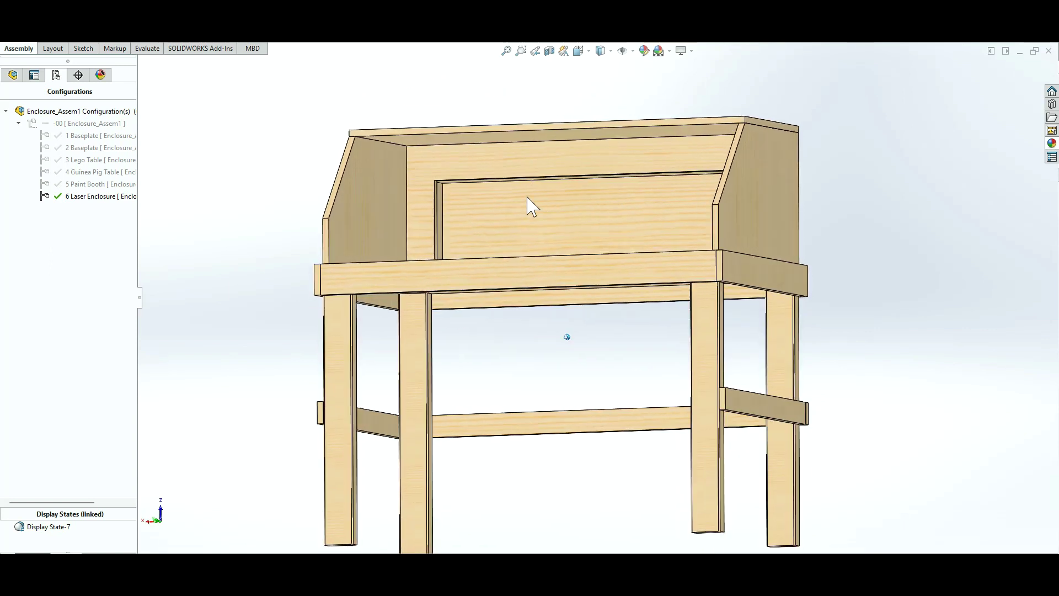
pyautogui.press('Right')
pyautogui.press('Right')
pyautogui.press('Right')
pyautogui.press('Right')
pyautogui.press('Down')
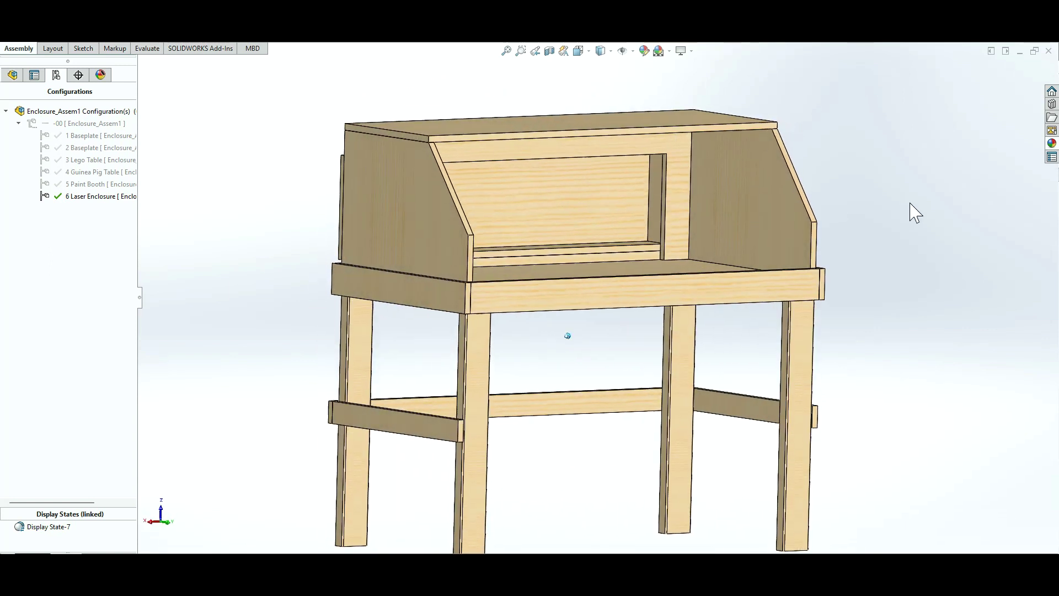
pyautogui.press('Down')
pyautogui.press('Down')
pyautogui.press('Left')
pyautogui.press('Left')
pyautogui.press('Left')
pyautogui.press('Left')
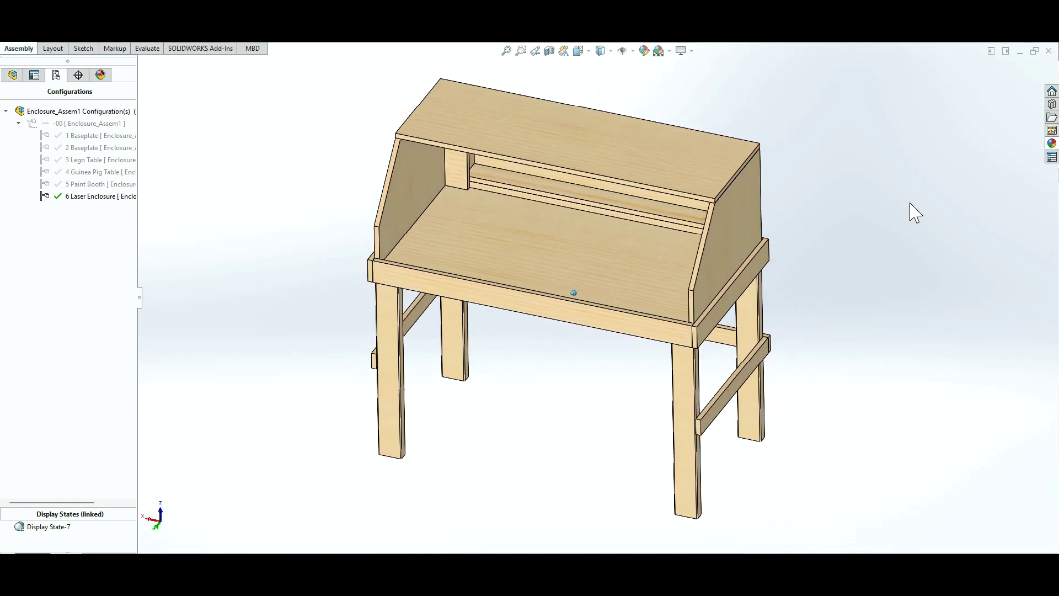
pyautogui.press('Up')
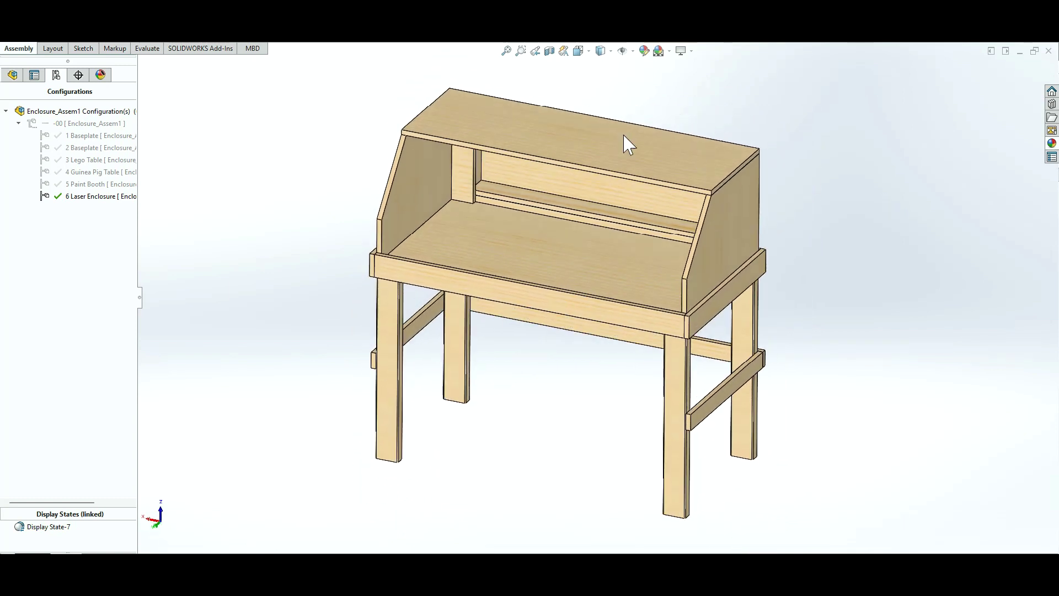
pyautogui.hotkey('ctrl', 'Left')
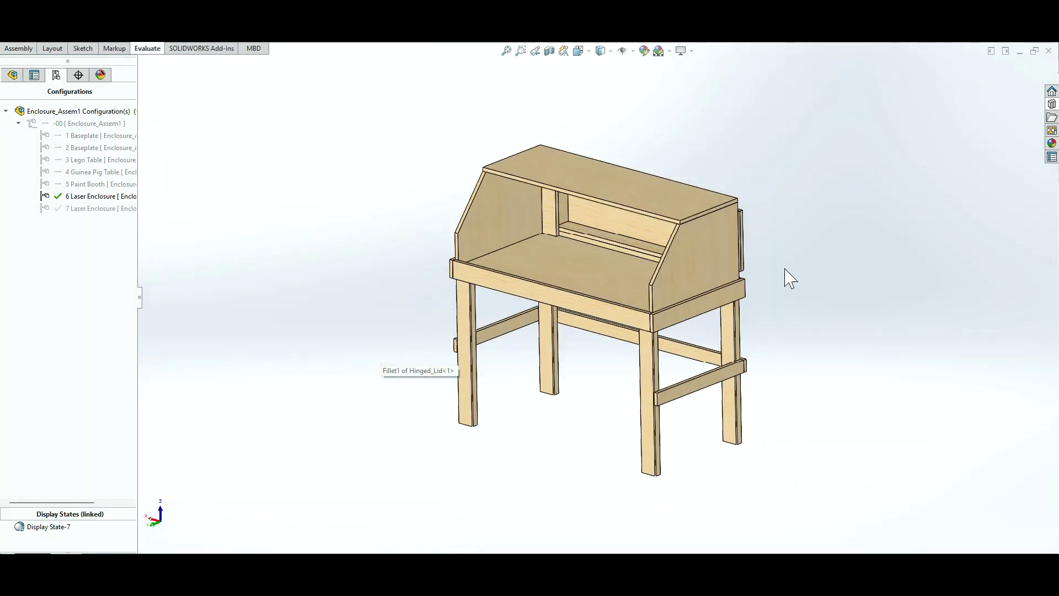
# Step: Activate the 7 Laser Enclosure configuration of the enclosure assembly
pyautogui.click(488, 282)
pyautogui.press('Left')
pyautogui.press('Left')
pyautogui.click(361, 196)
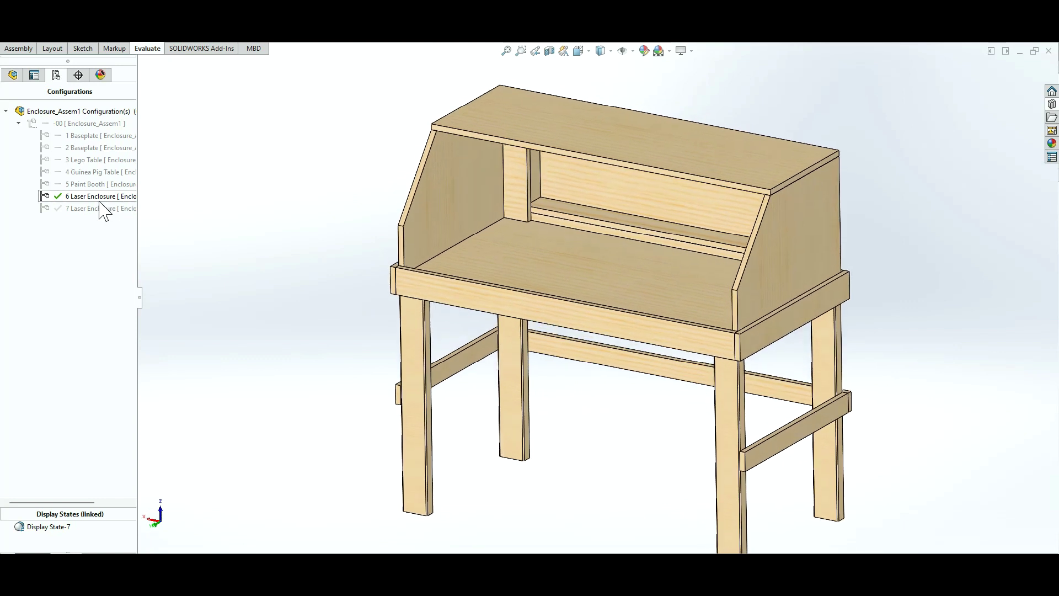
pyautogui.doubleClick(94, 209)
pyautogui.scroll(-3, 331, 198)
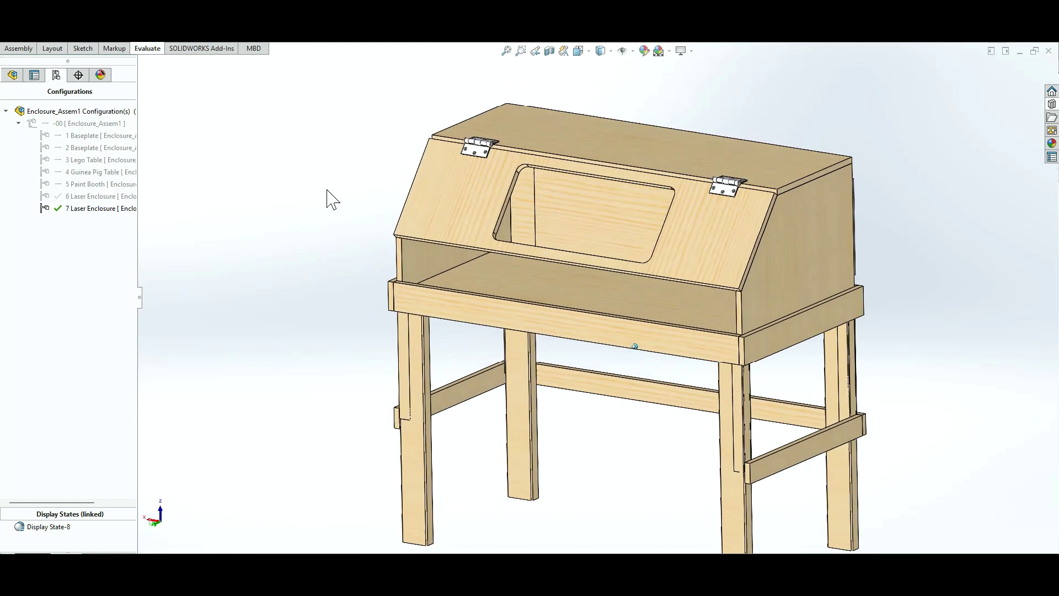
# Step: Examine the laser enclosure's hinged lid, its window cutout and the open front gap from several angles
pyautogui.scroll(-5, 739, 241)
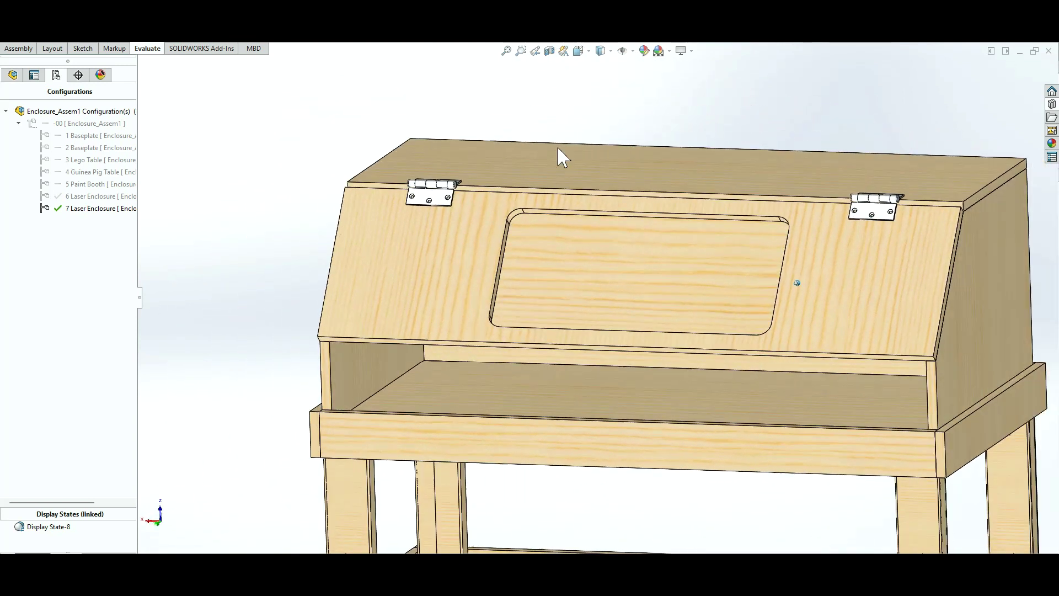
pyautogui.moveTo(562, 157); pyautogui.dragTo(359, 195, button='middle')
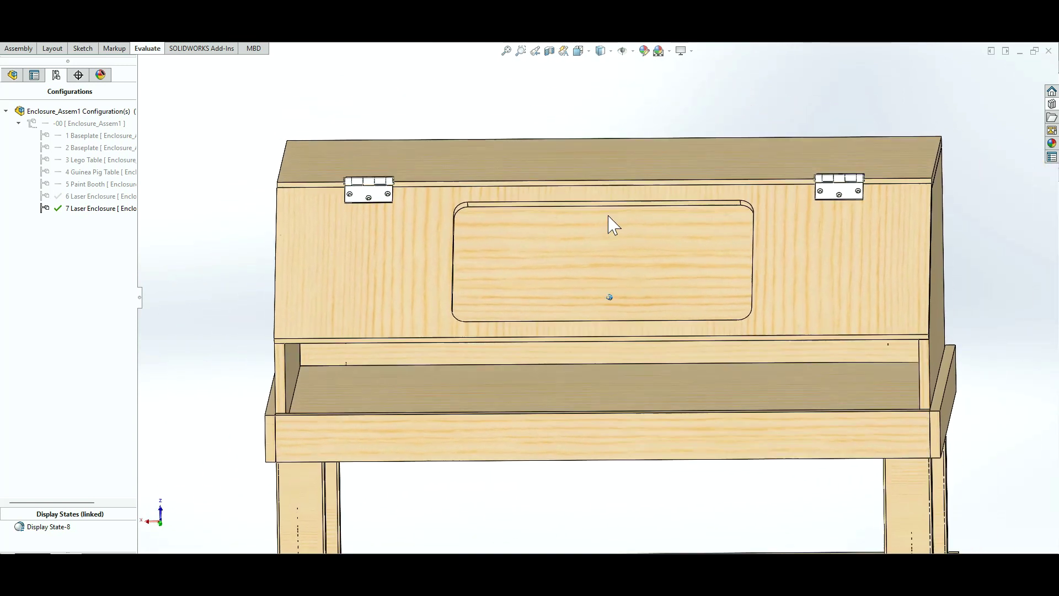
pyautogui.moveTo(925, 190); pyautogui.dragTo(563, 164, button='middle')
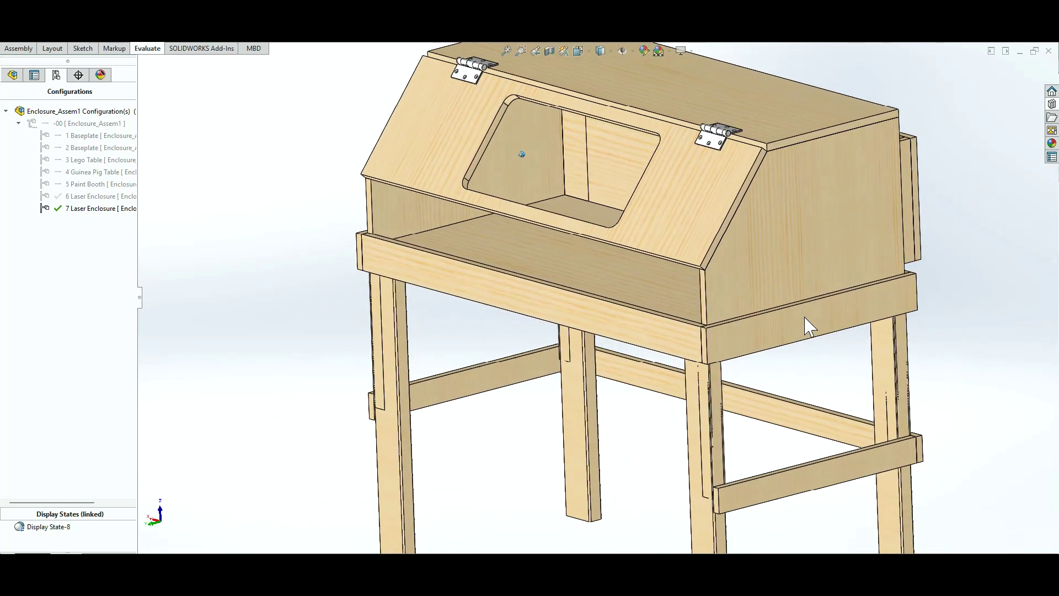
pyautogui.moveTo(806, 319); pyautogui.dragTo(884, 269, button='middle')
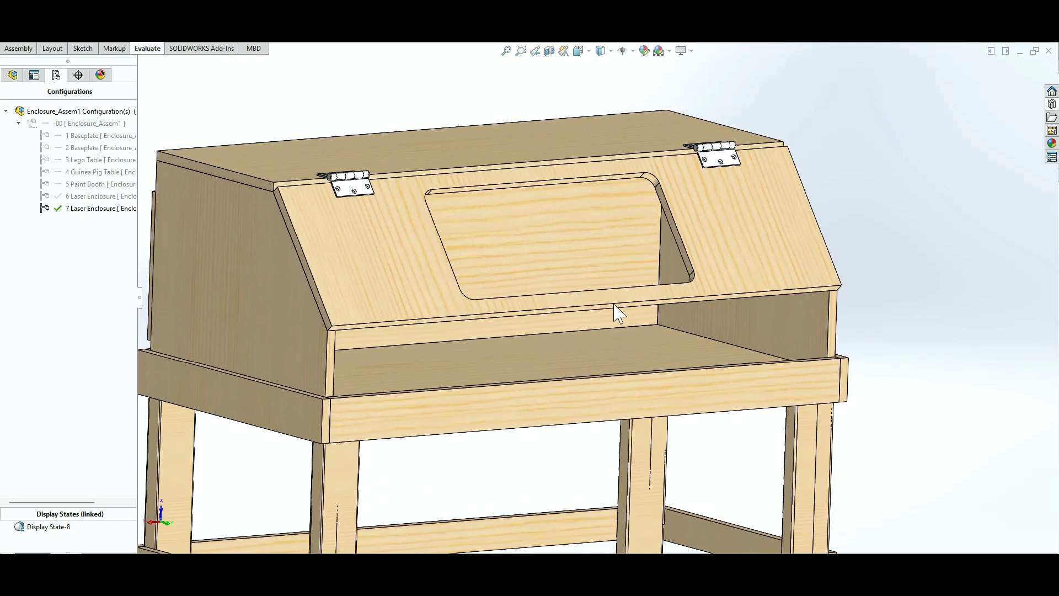
pyautogui.moveTo(618, 313); pyautogui.dragTo(430, 312, button='middle')
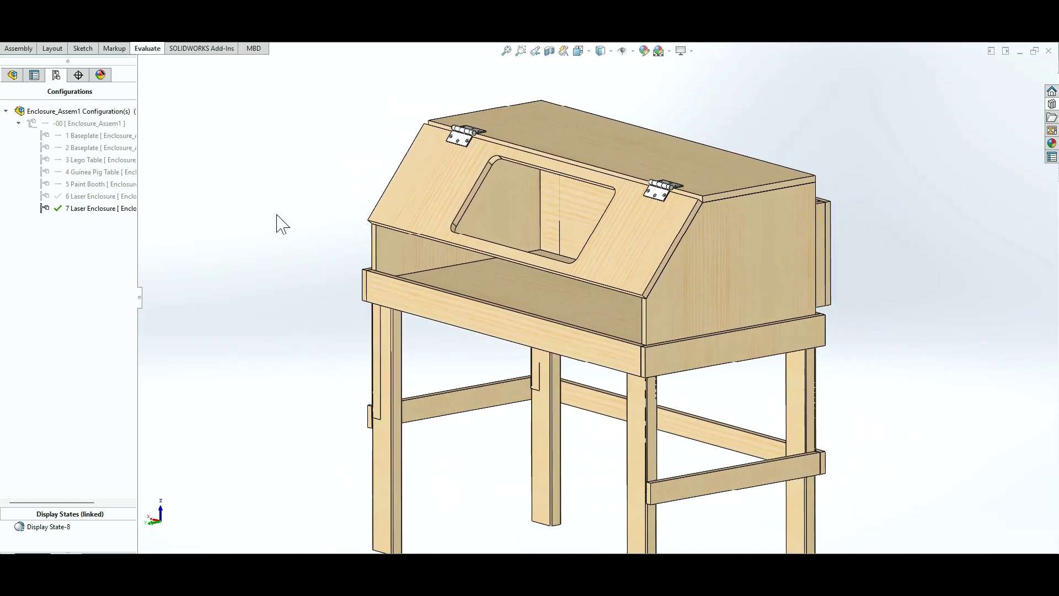
pyautogui.scroll(-5, 340, 203)
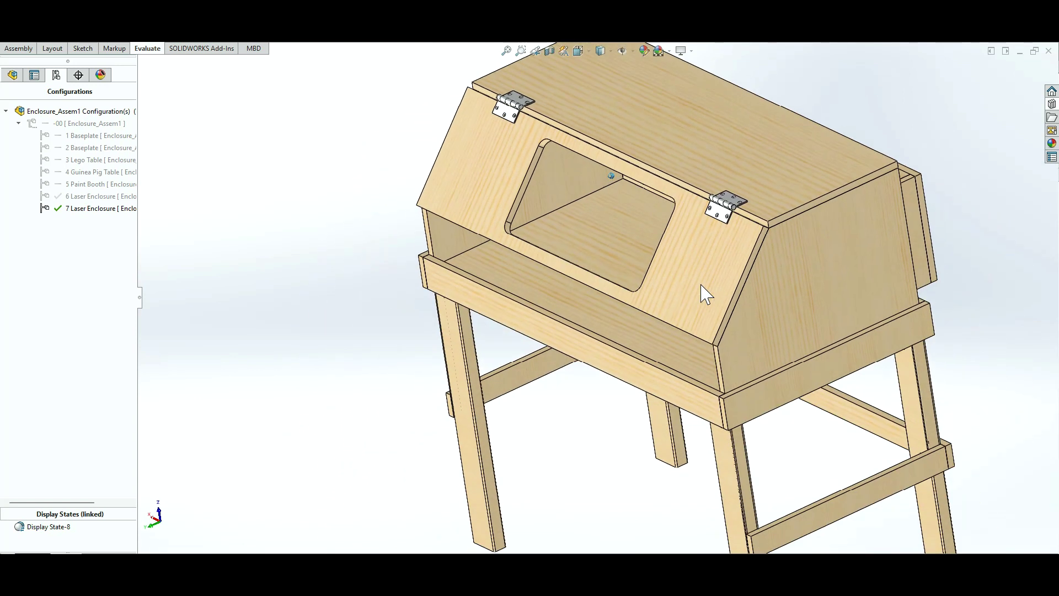
pyautogui.moveTo(656, 250); pyautogui.dragTo(459, 261, button='middle')
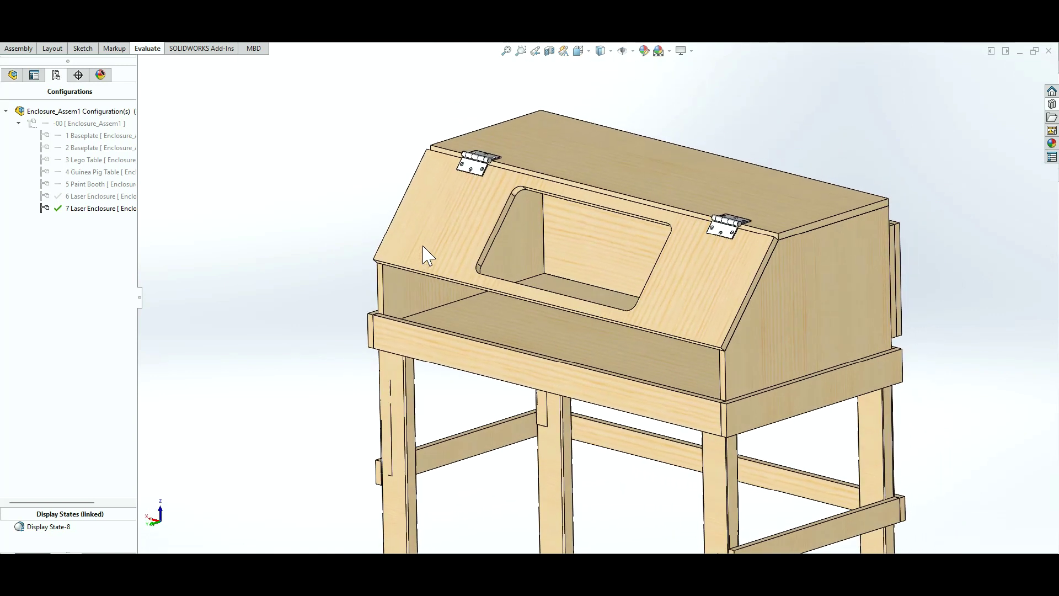
pyautogui.moveTo(350, 225); pyautogui.dragTo(267, 163, button='middle')
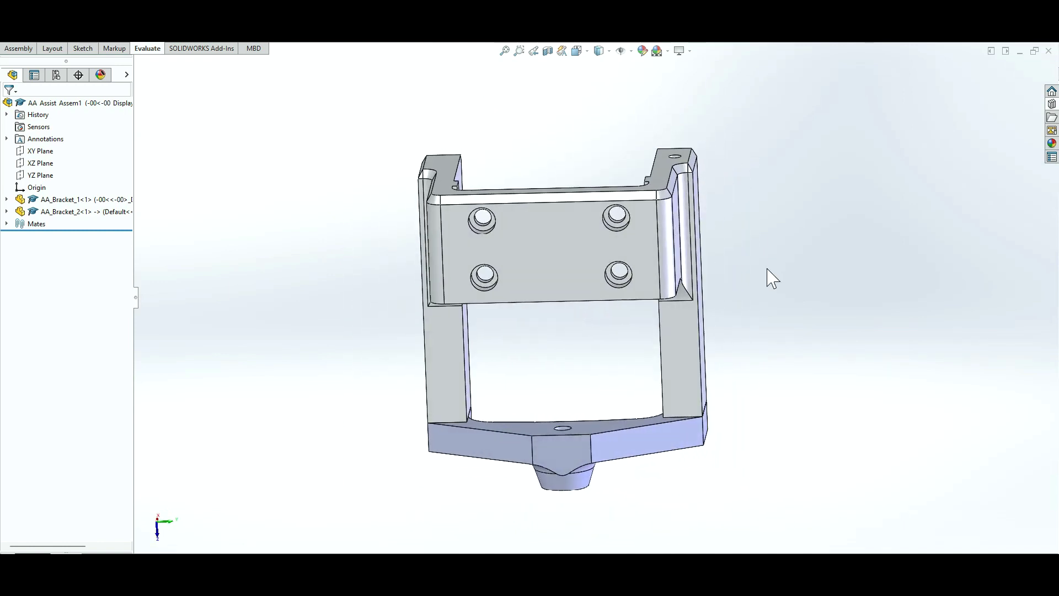
# Step: Examine the AA Assist assembly from several angles and highlight the vertical hole in one arm of AA_Bracket_1, then clear the selection
pyautogui.moveTo(770, 276); pyautogui.dragTo(708, 204, button='middle')
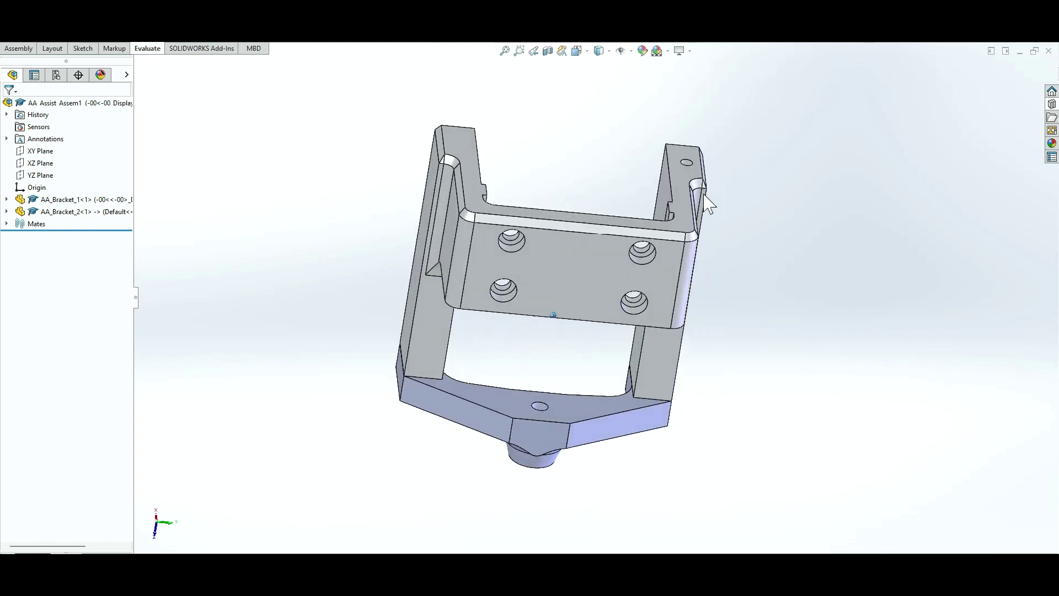
pyautogui.moveTo(674, 152); pyautogui.dragTo(740, 160, button='middle')
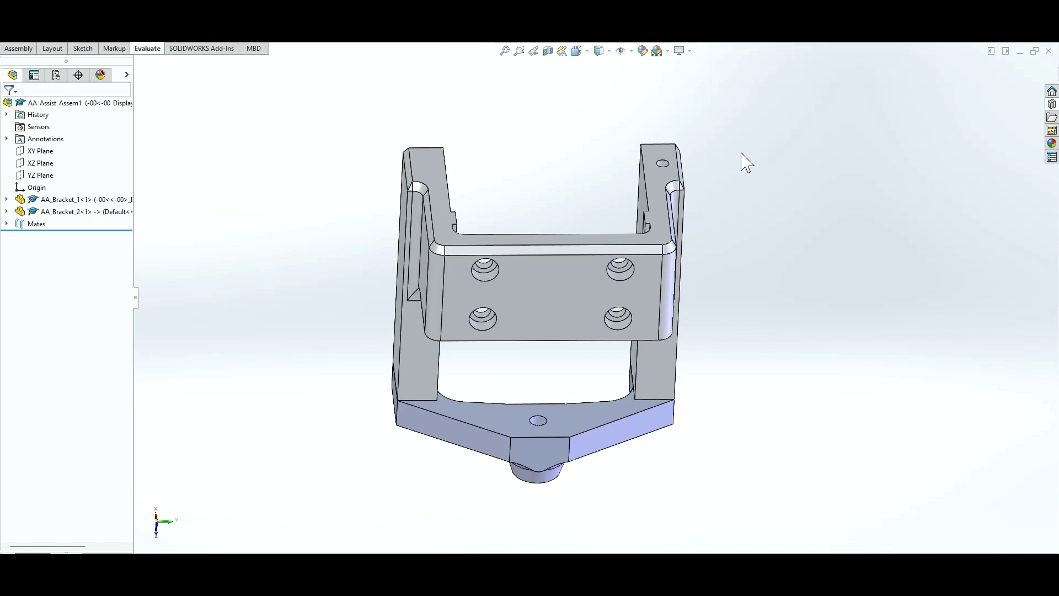
pyautogui.hotkey('ctrl', '7')
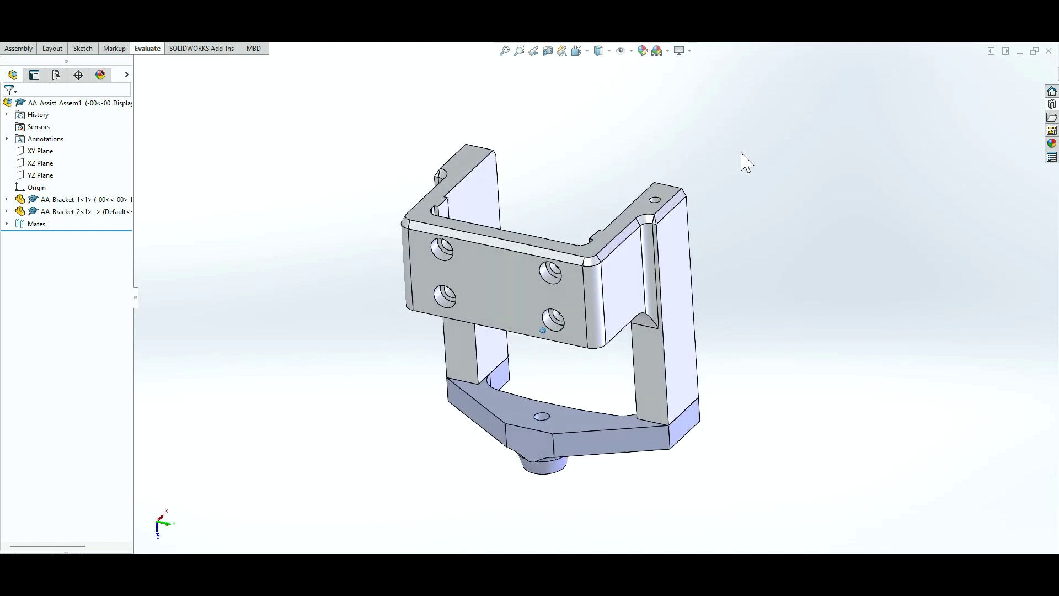
pyautogui.moveTo(741, 153)
pyautogui.mouseDown(button='middle')
pyautogui.moveTo(726, 146)
pyautogui.moveTo(688, 180)
pyautogui.moveTo(669, 217)
pyautogui.mouseUp(button='middle')
pyautogui.scroll(-1, 726, 146)
pyautogui.scroll(-2, 656, 233)
pyautogui.click(686, 213)
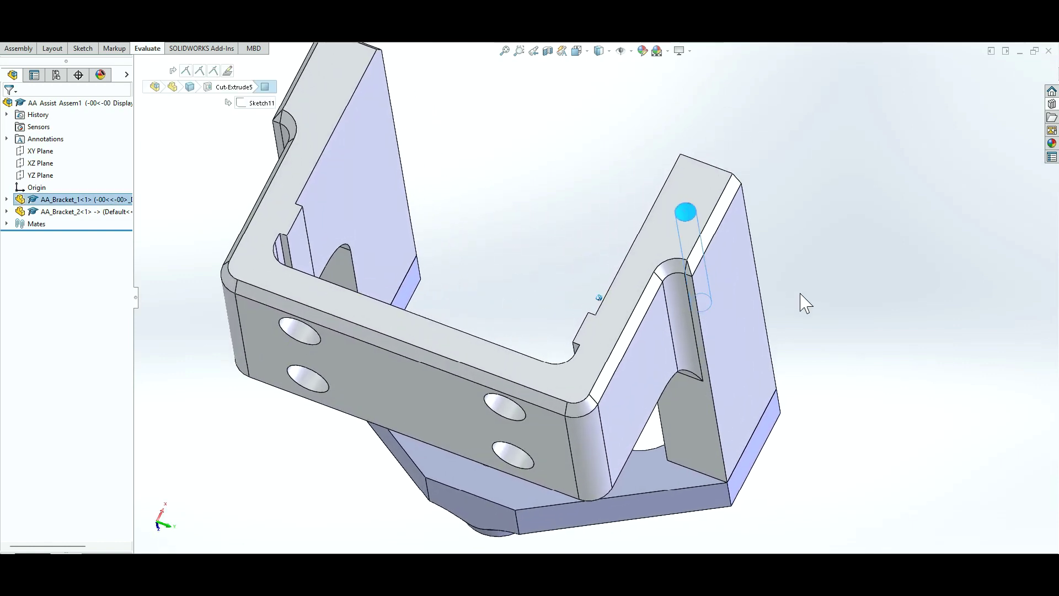
pyautogui.hotkey('ctrl', '8')
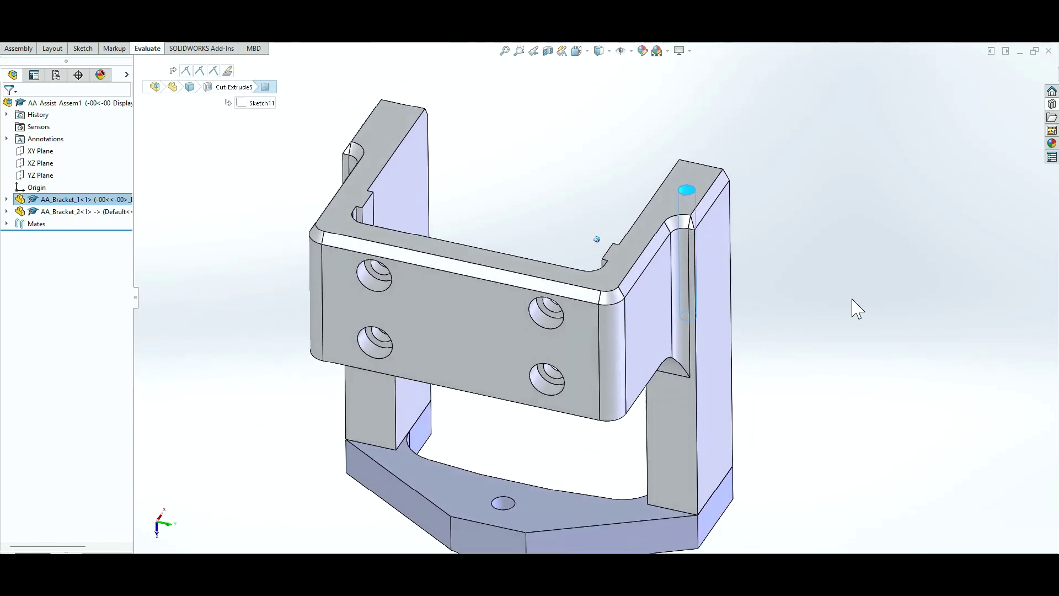
pyautogui.press('Escape')
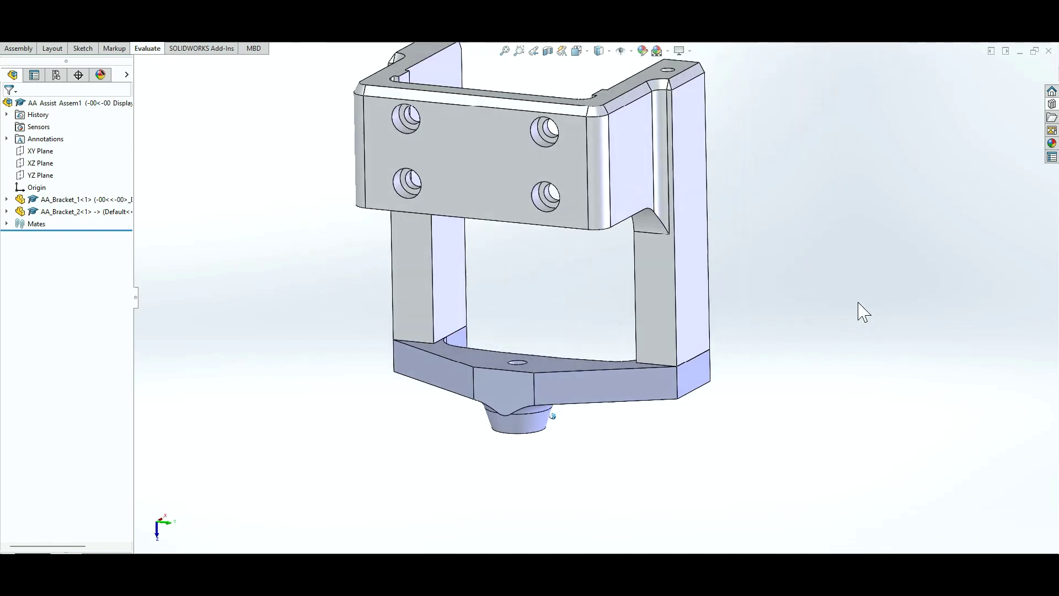
# Step: Make both AA_Bracket_1 and AA_Bracket_2 transparent to expose their internal passages
pyautogui.rightClick(682, 198)
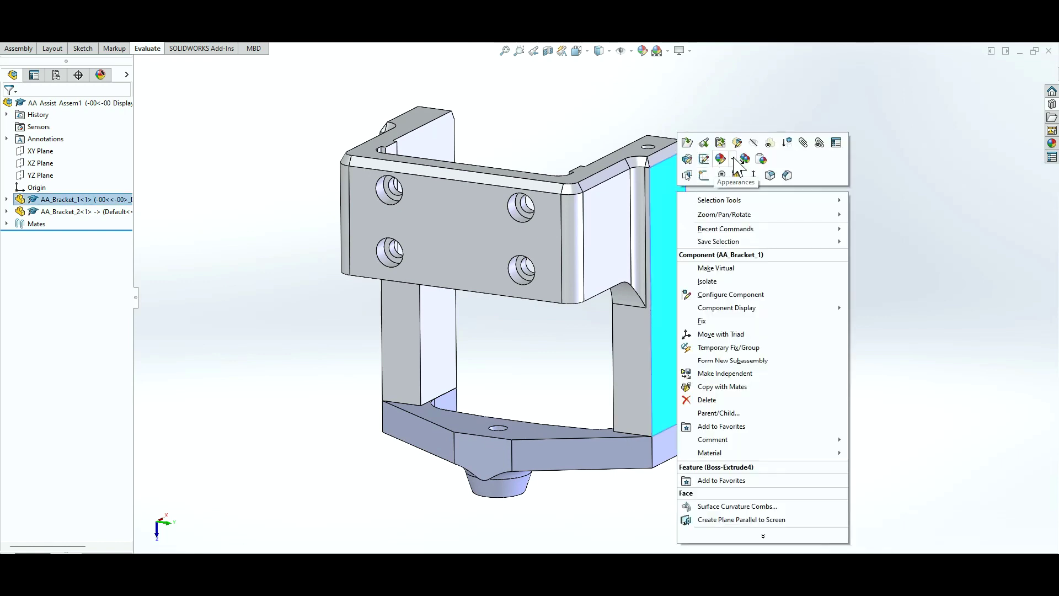
pyautogui.click(779, 144)
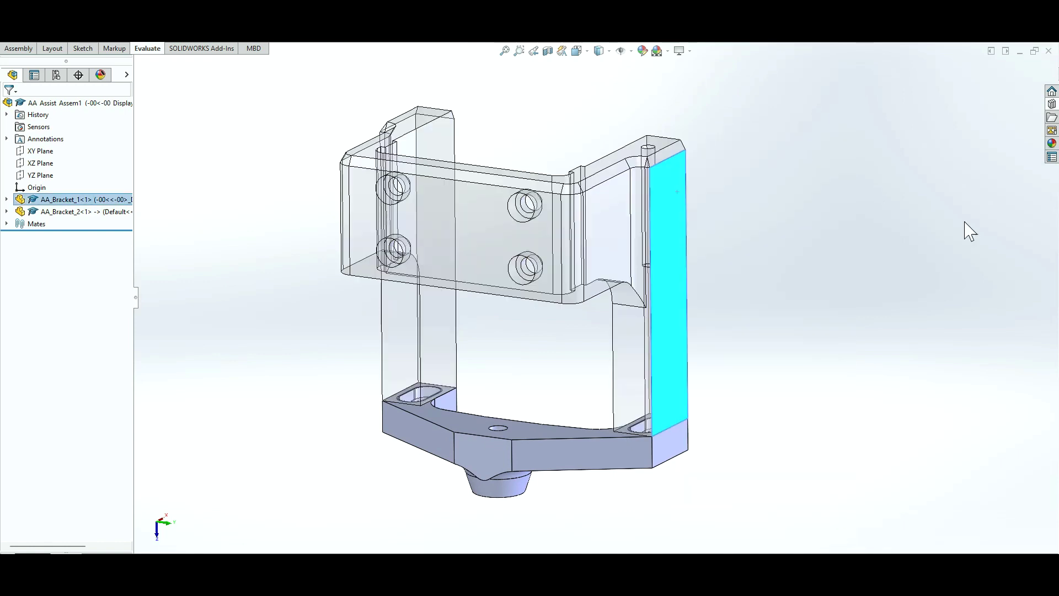
pyautogui.click(917, 267)
pyautogui.moveTo(797, 385); pyautogui.dragTo(559, 489, button='middle')
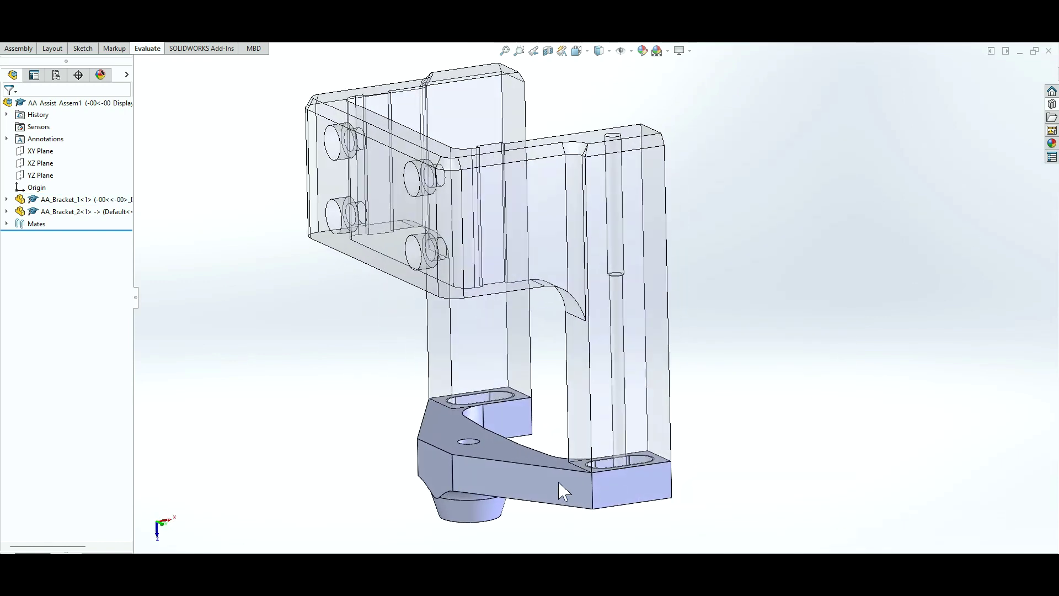
pyautogui.rightClick(556, 485)
pyautogui.click(630, 187)
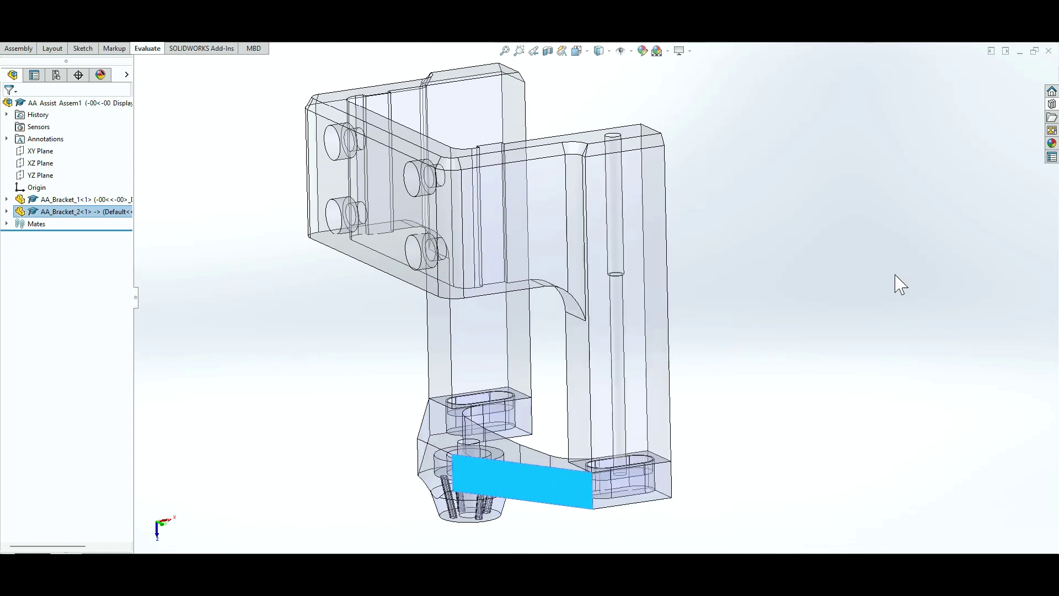
pyautogui.click(804, 284)
# Step: Trace the internal channel from the arm's vertical hole through AA_Bracket_2 to the slanted nozzle outlets, and examine the whole transparent assembly
pyautogui.moveTo(761, 231); pyautogui.dragTo(601, 149, button='middle')
pyautogui.scroll(-3, 601, 149)
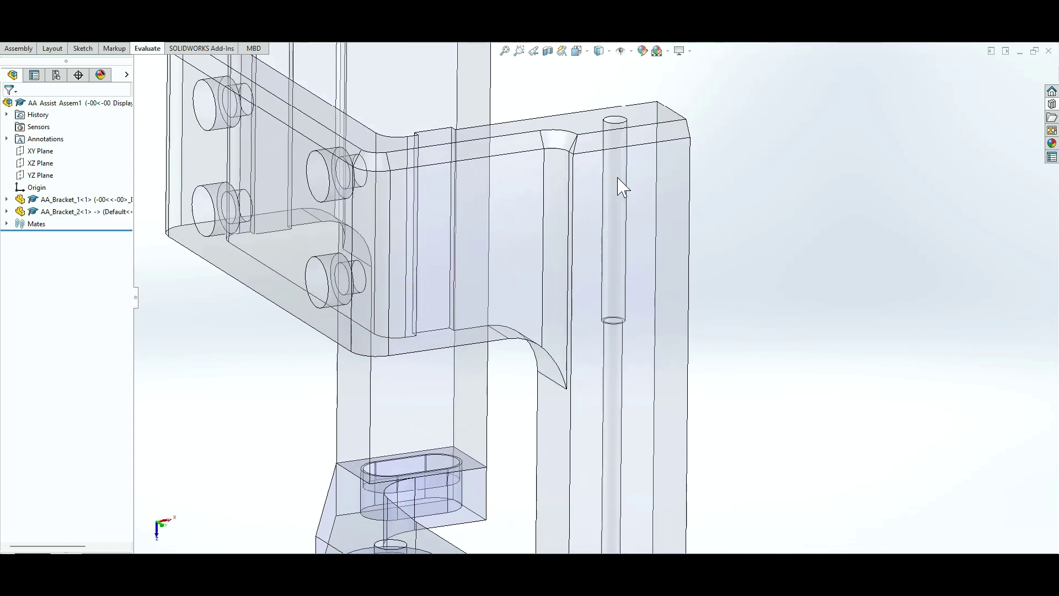
pyautogui.keyDown('ctrl'); pyautogui.moveTo(616, 321); pyautogui.dragTo(602, 220, button='middle'); pyautogui.keyUp('ctrl')
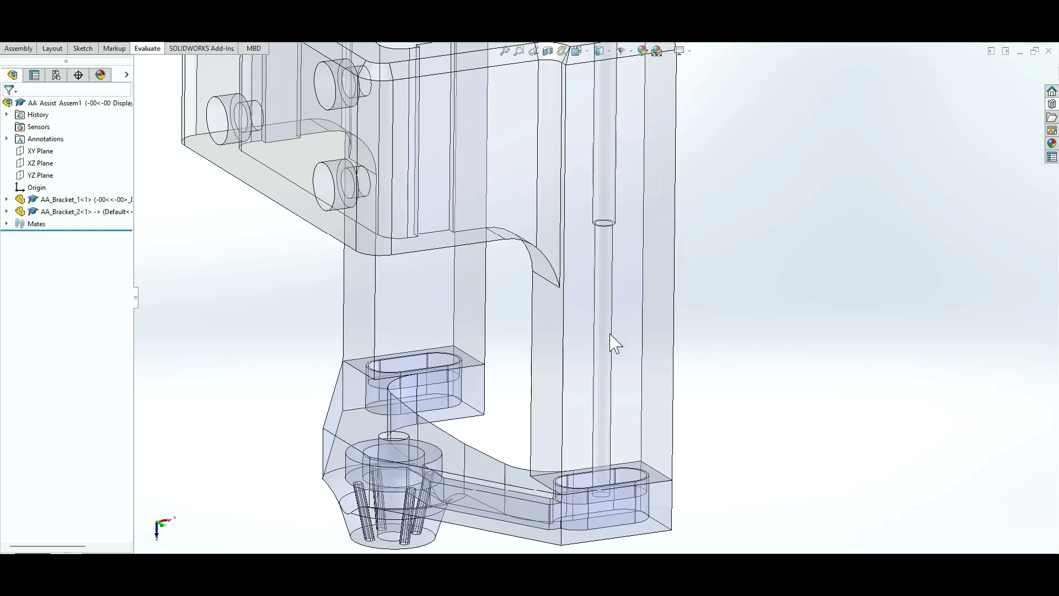
pyautogui.scroll(-2, 666, 492)
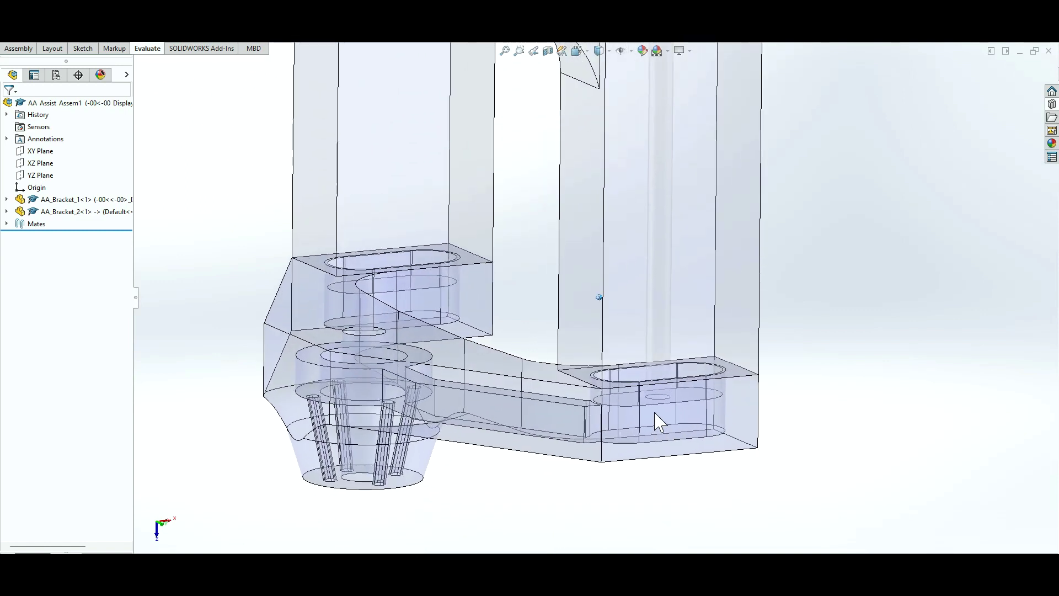
pyautogui.moveTo(526, 425)
pyautogui.mouseDown(button='middle')
pyautogui.moveTo(487, 415)
pyautogui.moveTo(506, 392)
pyautogui.moveTo(660, 373)
pyautogui.moveTo(618, 319)
pyautogui.mouseUp(button='middle')
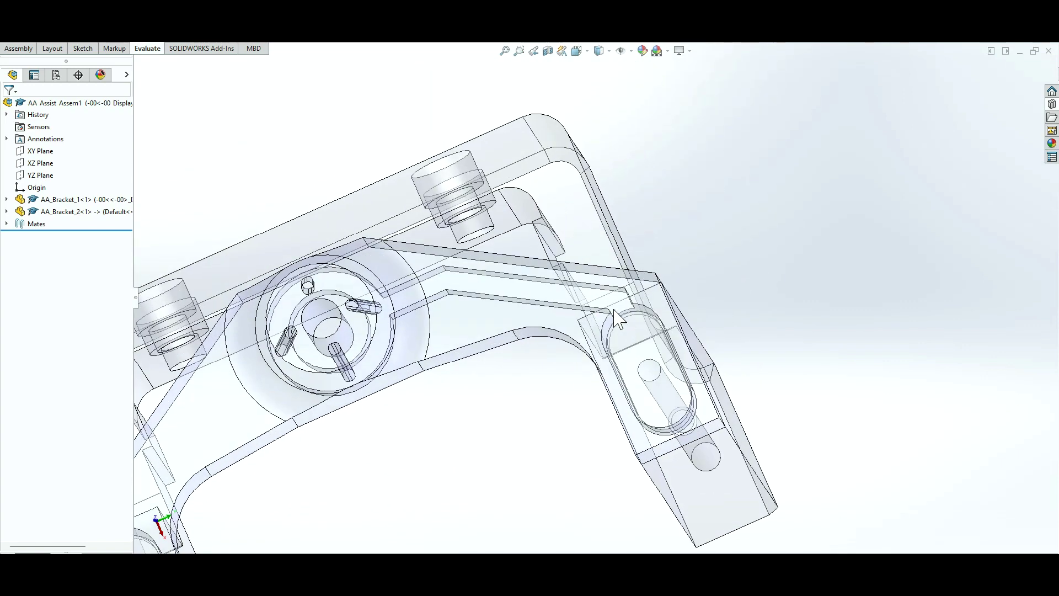
pyautogui.moveTo(496, 303); pyautogui.dragTo(345, 236, button='middle')
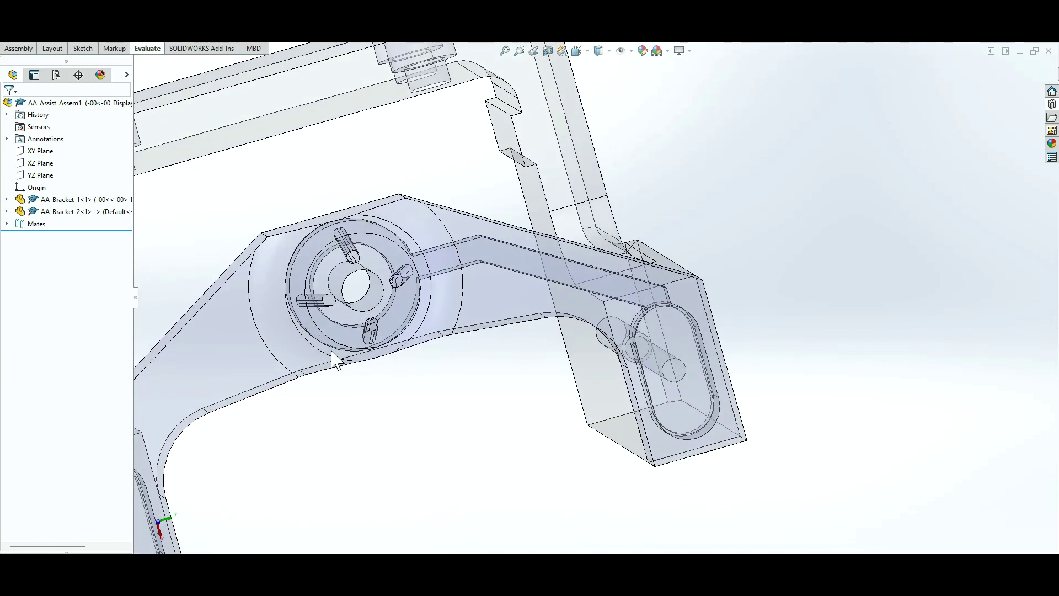
pyautogui.moveTo(451, 292); pyautogui.dragTo(558, 263, button='middle')
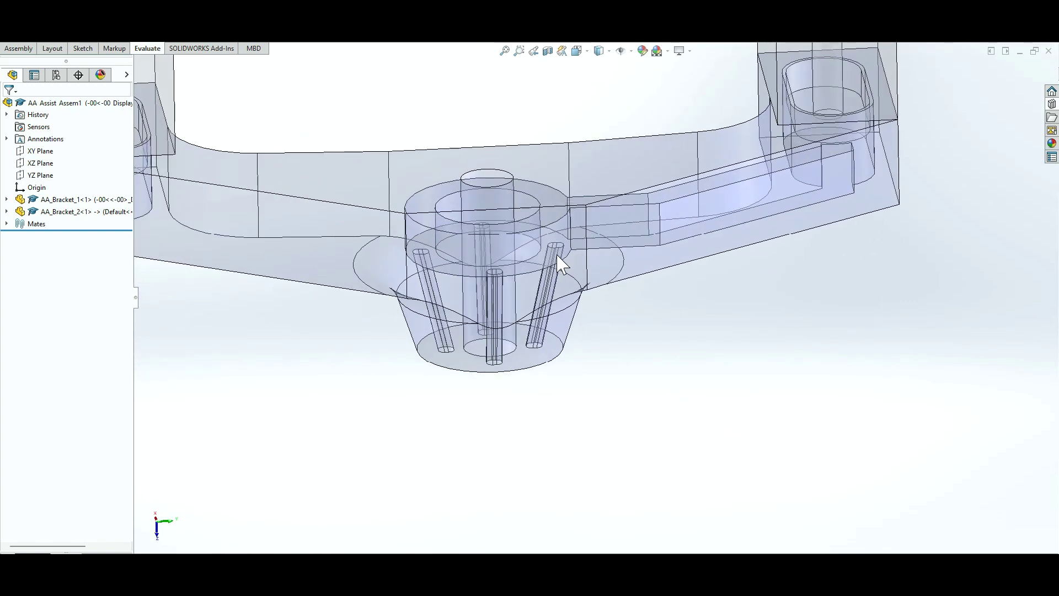
pyautogui.moveTo(503, 415)
pyautogui.mouseDown(button='middle')
pyautogui.moveTo(485, 477)
pyautogui.moveTo(494, 465)
pyautogui.moveTo(502, 481)
pyautogui.moveTo(491, 484)
pyautogui.mouseUp(button='middle')
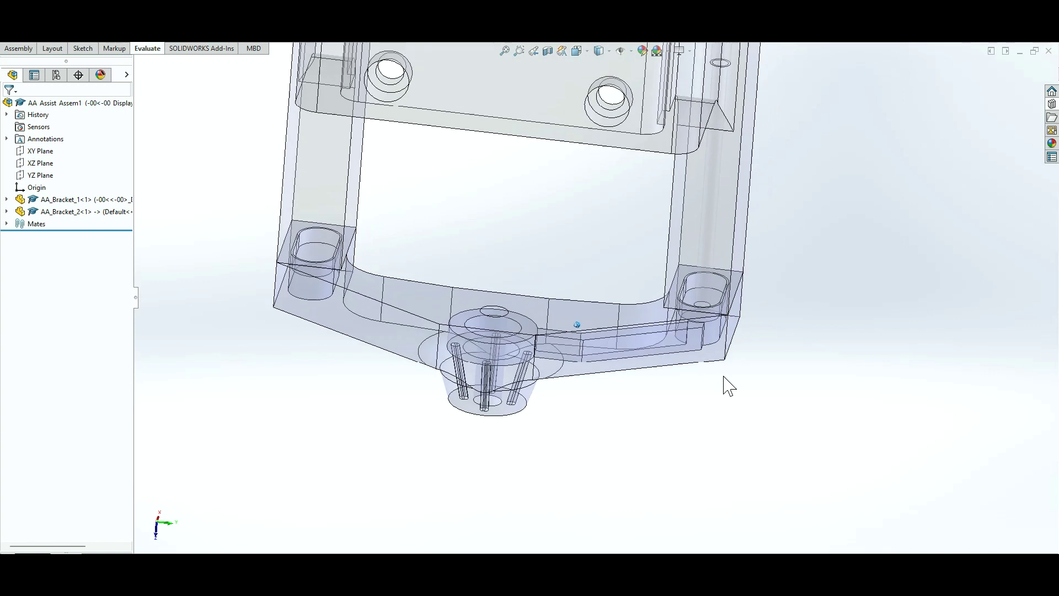
pyautogui.moveTo(724, 378); pyautogui.dragTo(788, 339, button='middle')
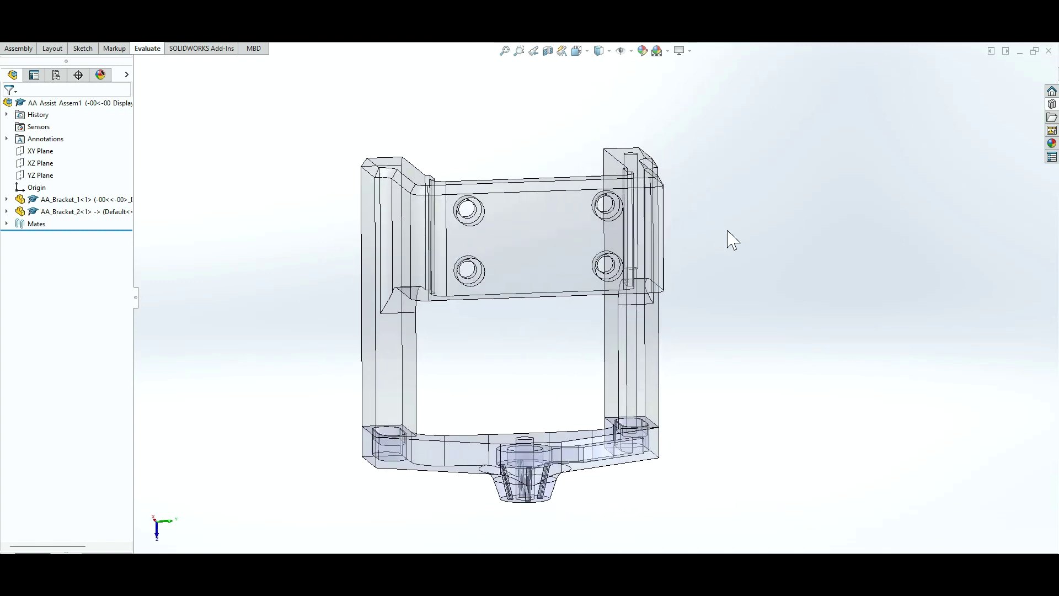
pyautogui.moveTo(732, 240)
pyautogui.mouseDown(button='middle')
pyautogui.moveTo(754, 229)
pyautogui.moveTo(307, 211)
pyautogui.mouseUp(button='middle')
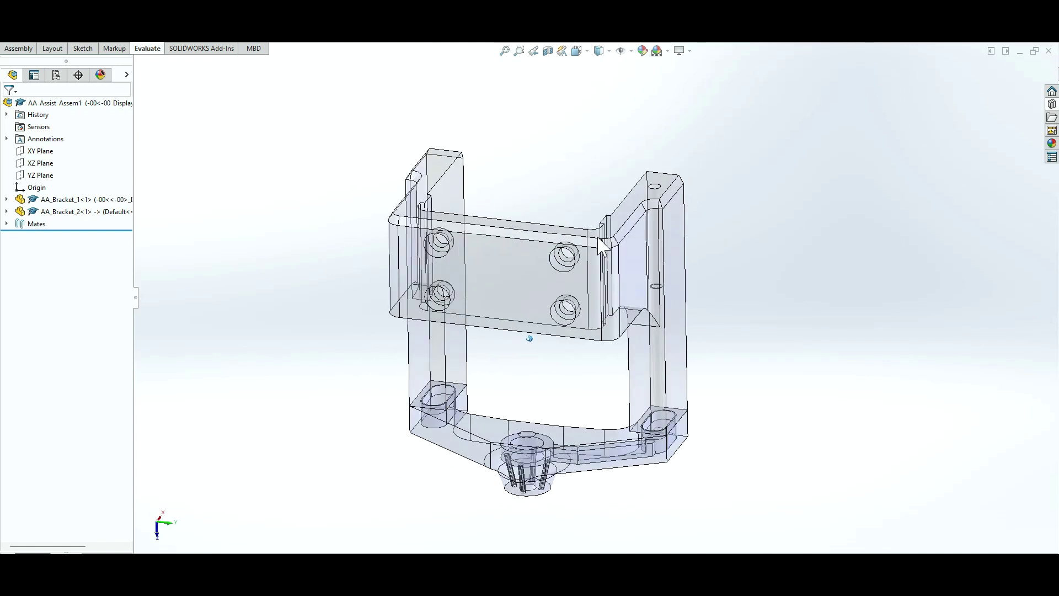
pyautogui.moveTo(750, 260)
pyautogui.mouseDown(button='middle')
pyautogui.moveTo(253, 319)
pyautogui.moveTo(250, 292)
pyautogui.mouseUp(button='middle')
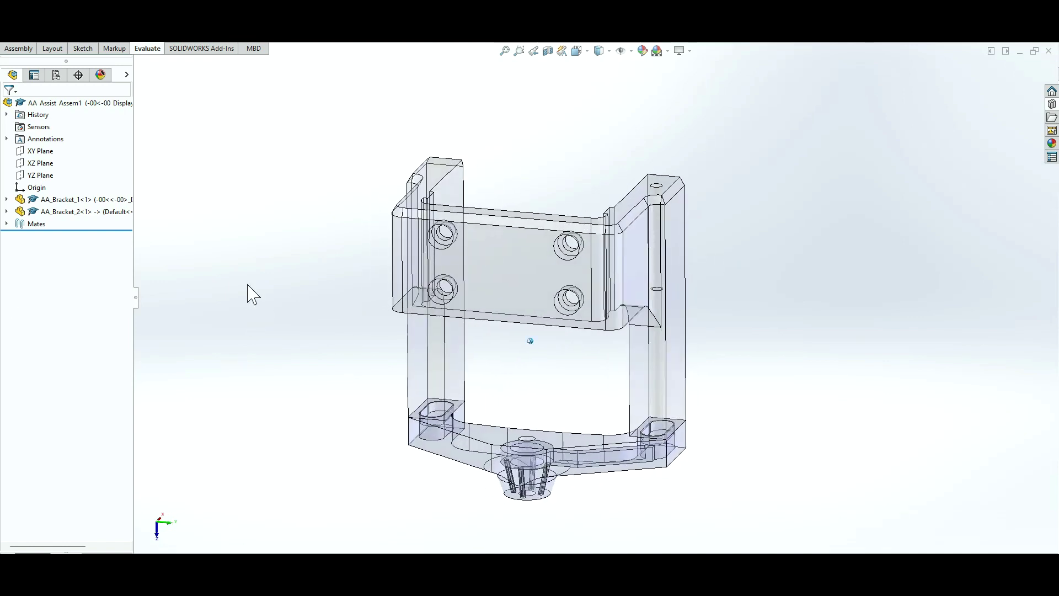